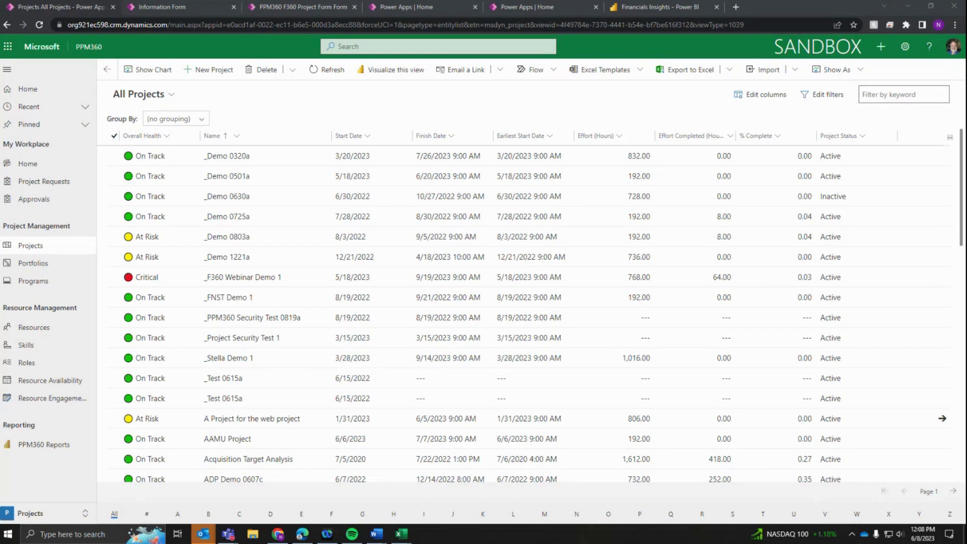
Step: Review the workplace home dashboard and the lists of projects, portfolios, programs and bookable resources
left_click(7, 168)
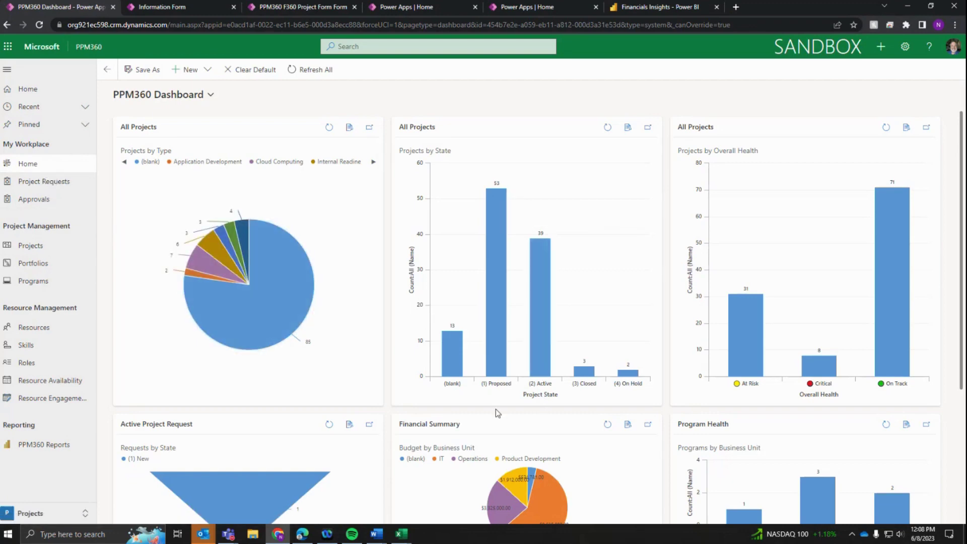
left_click(29, 250)
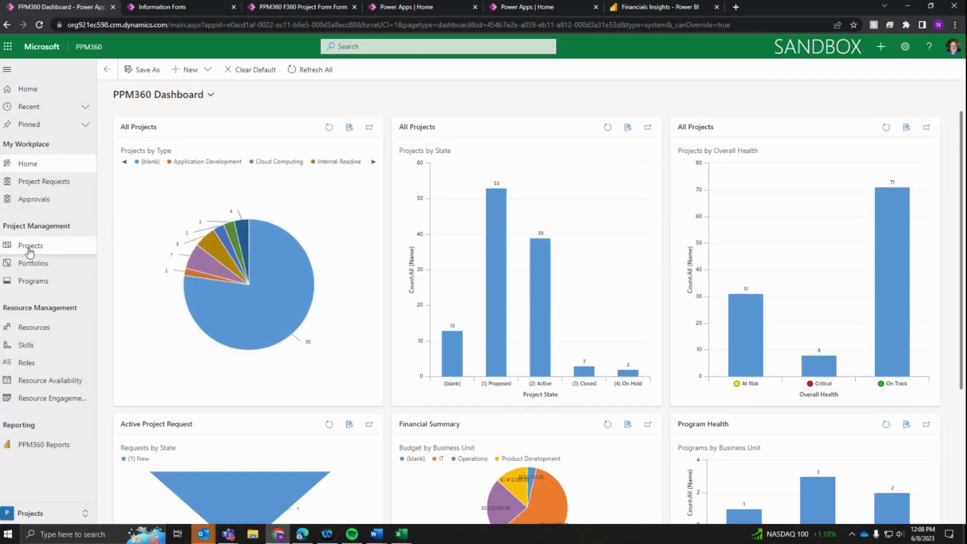
scroll(541, 270, "down", 5)
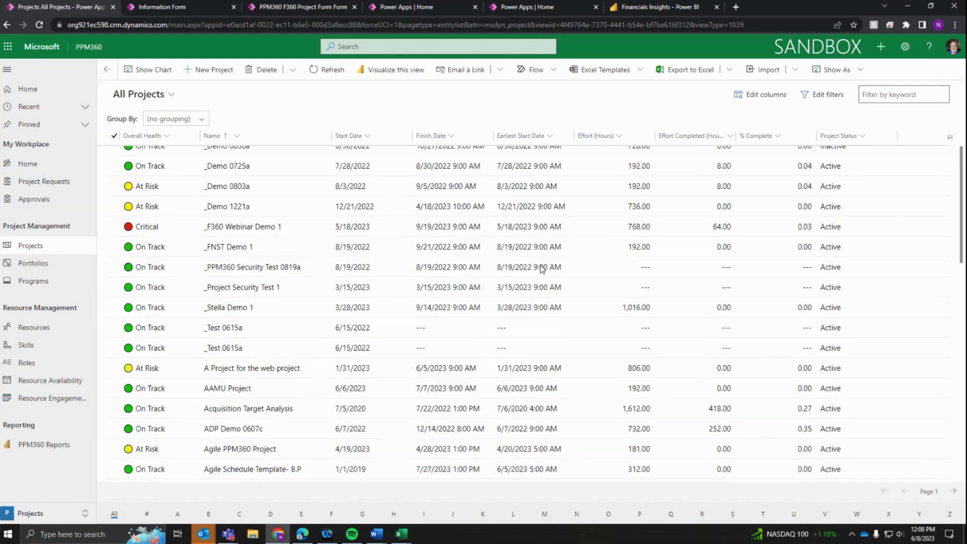
scroll(542, 269, "up", 5)
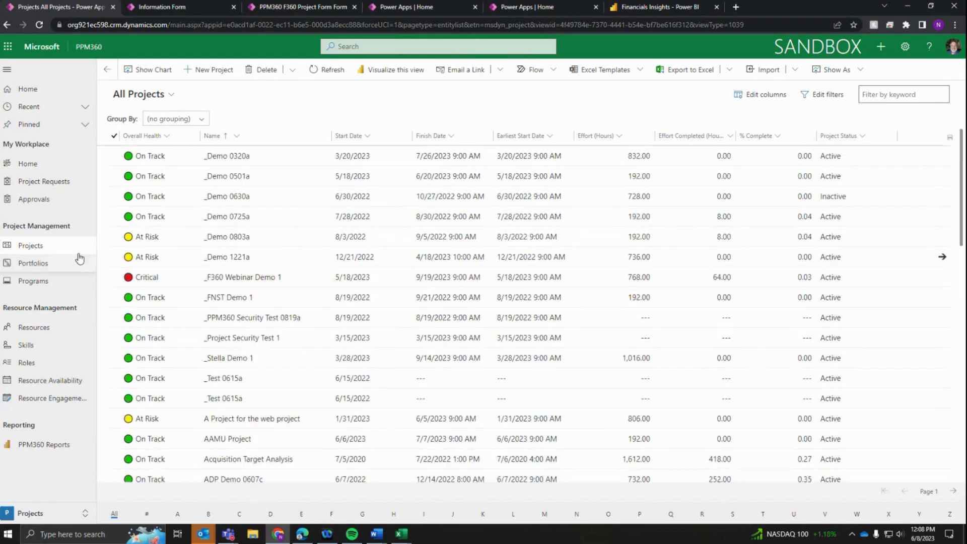
left_click(33, 262)
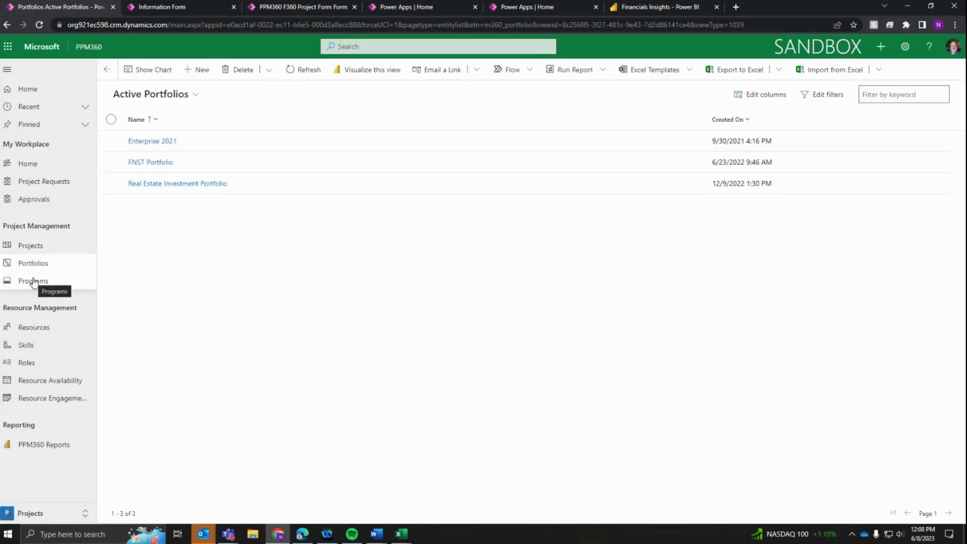
left_click(33, 281)
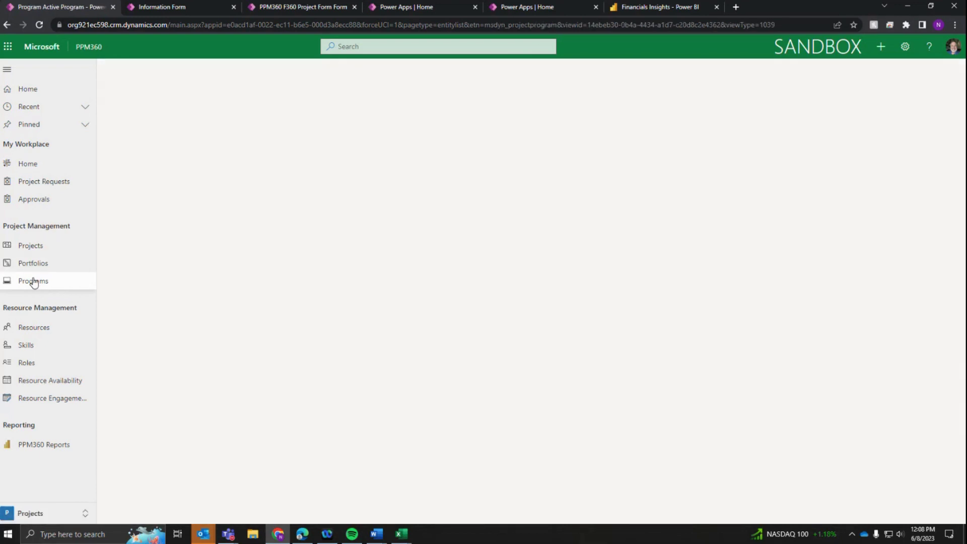
left_click(32, 331)
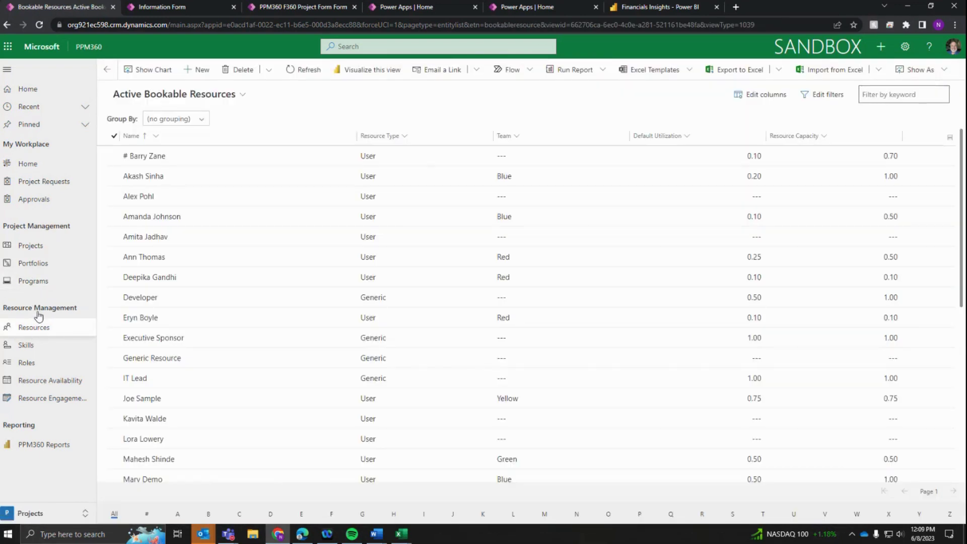
Step: Create a project named _F360 Webinar Demo 0608 from the Template - Standard Project Process template, then save and close it
left_click(31, 249)
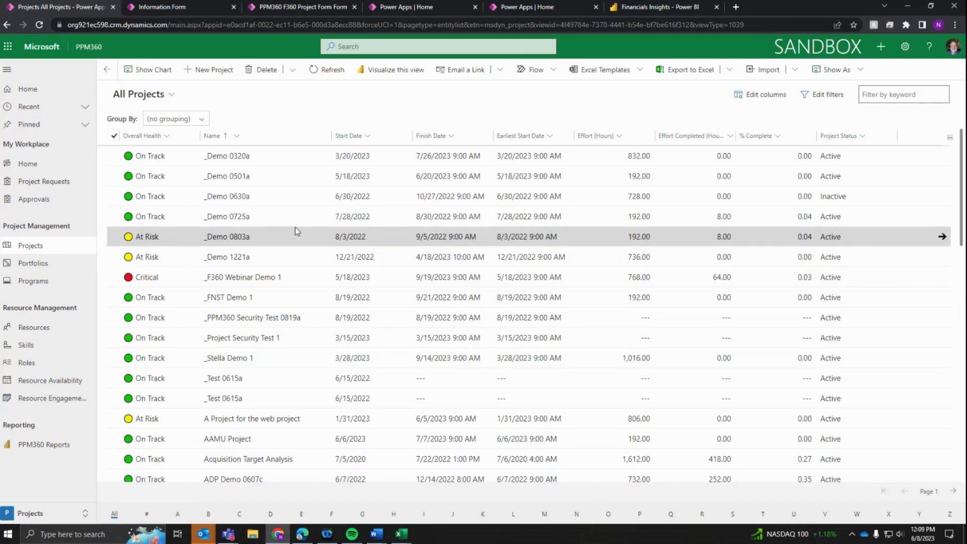
left_click(214, 70)
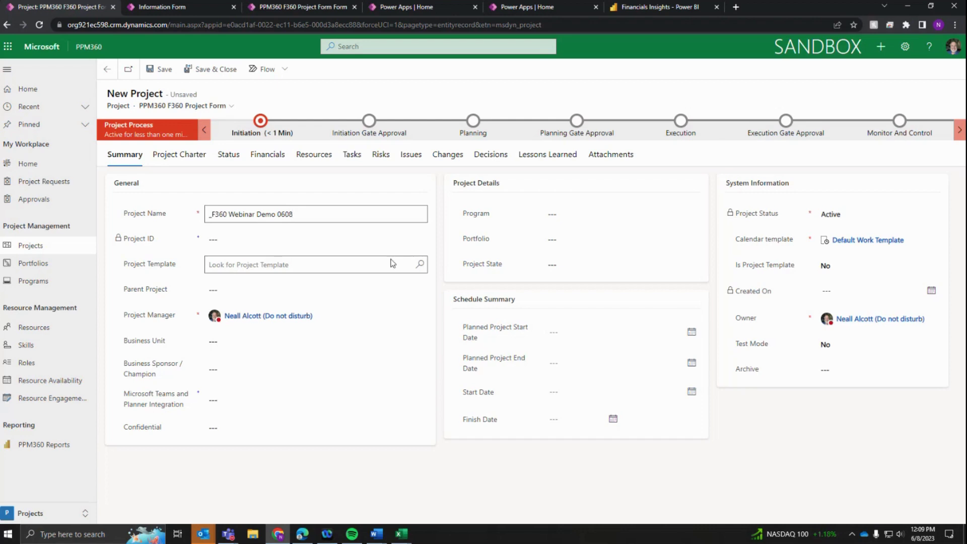
left_click(423, 267)
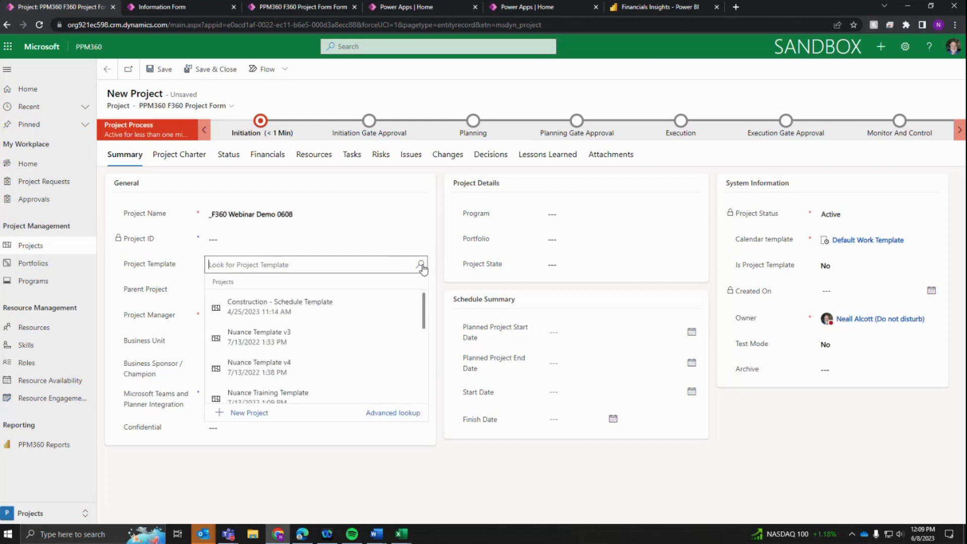
scroll(370, 348, "down", 5)
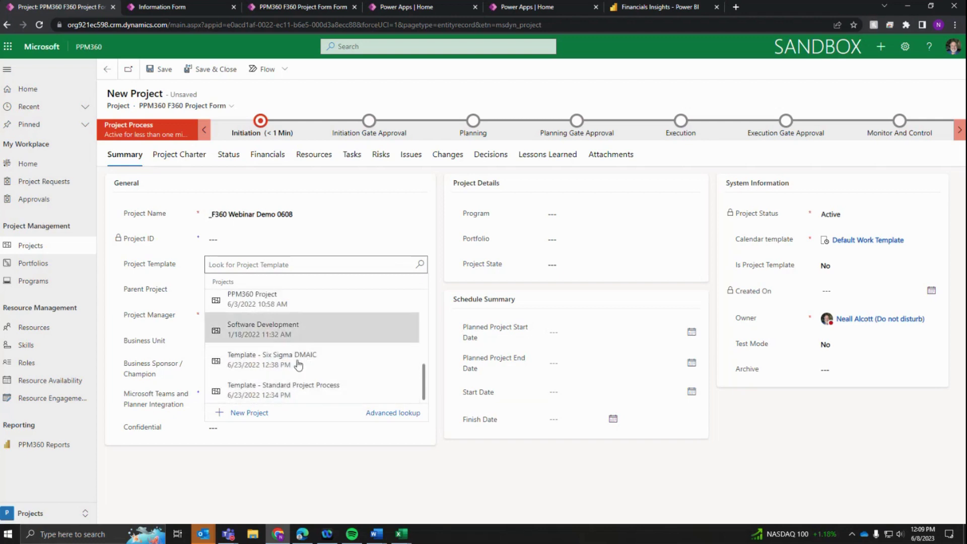
left_click(289, 393)
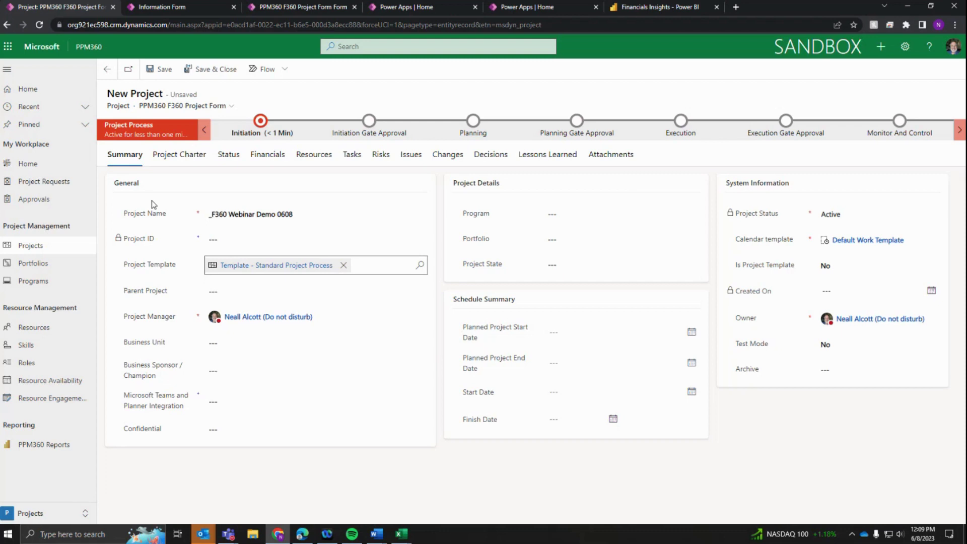
left_click(220, 71)
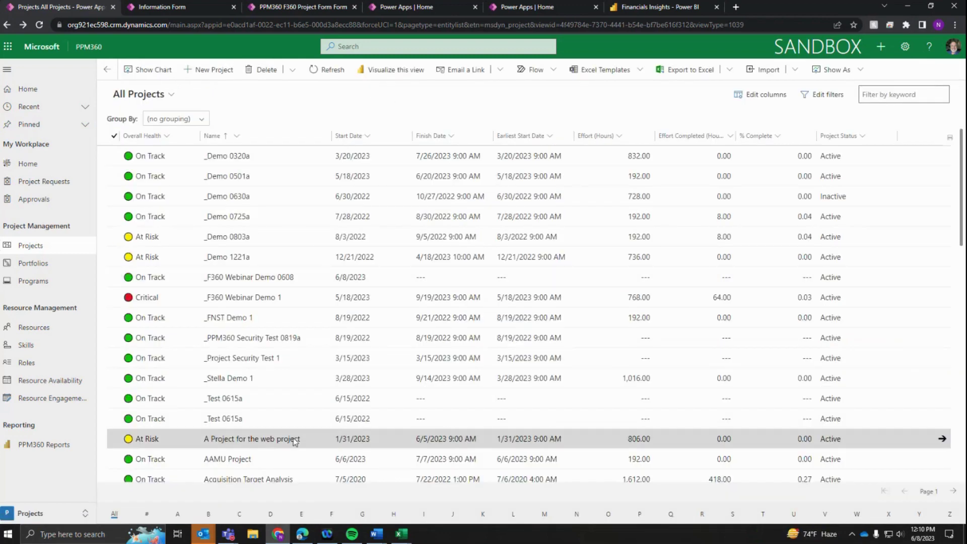
Step: Open the _F360 Webinar Demo 1 project and review its charter, status and resource information
left_click(260, 299)
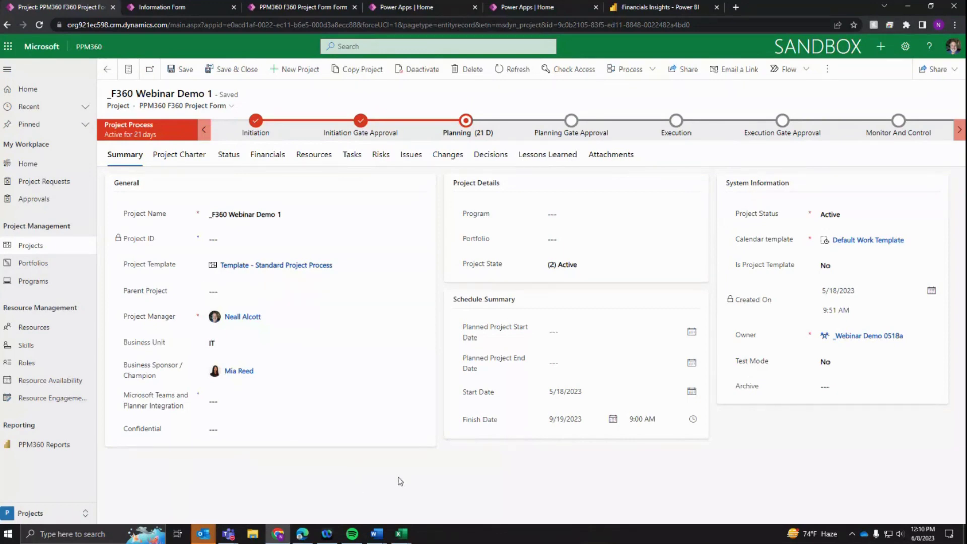
left_click(175, 156)
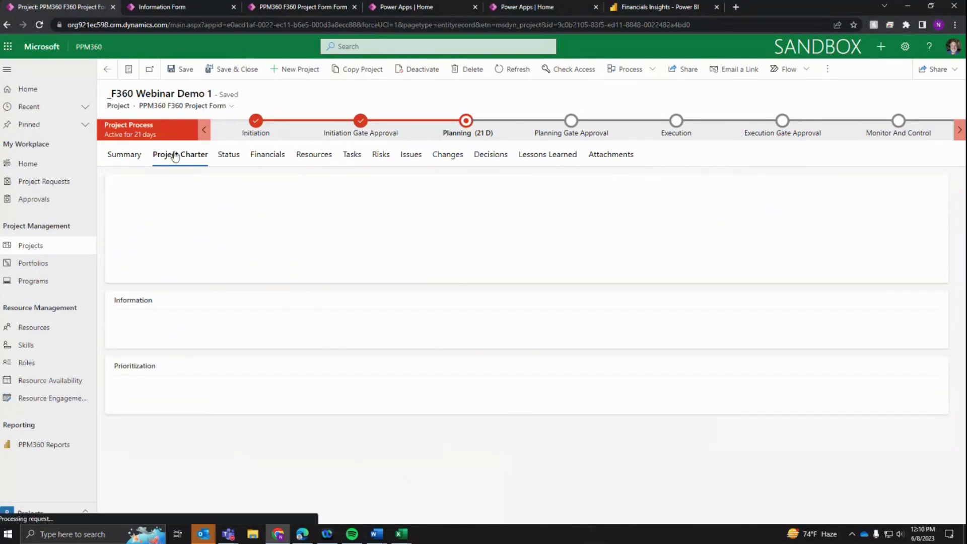
left_click(229, 156)
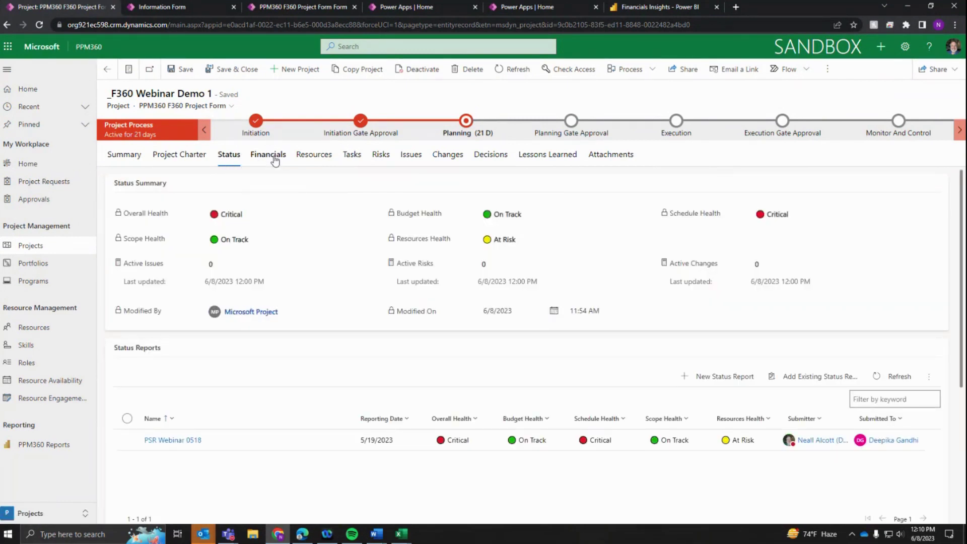
left_click(315, 156)
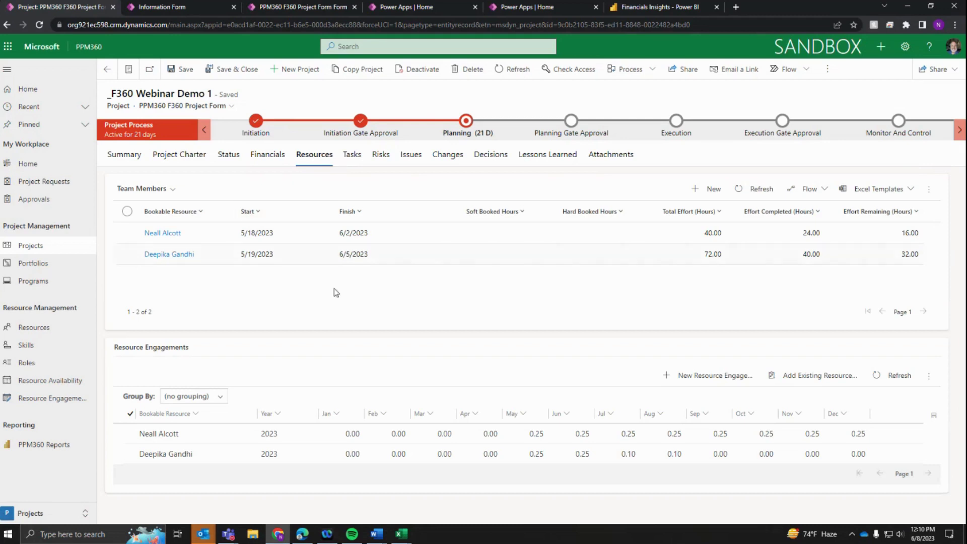
Step: Examine the project's tasks in the Board, Timeline, Charts and People views, ending in the Grid view
left_click(352, 155)
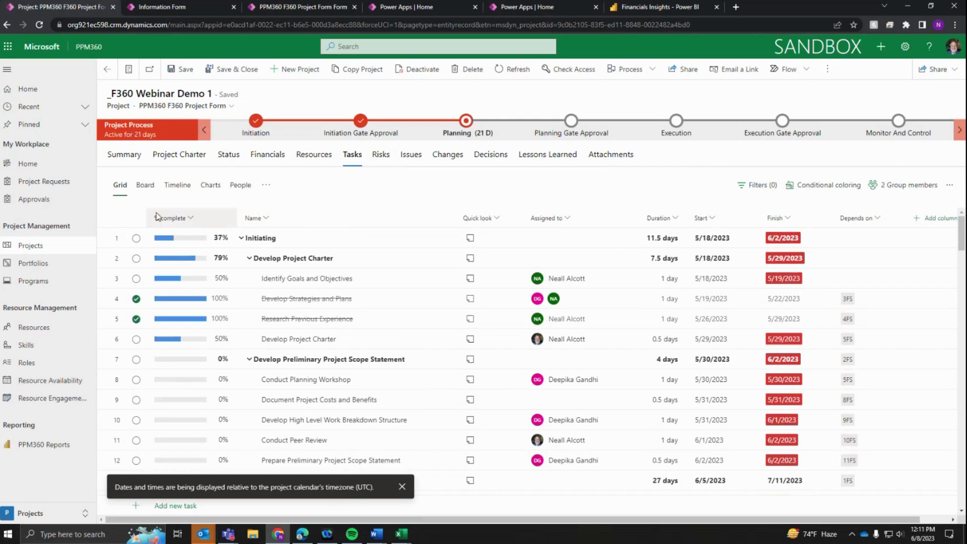
left_click(146, 186)
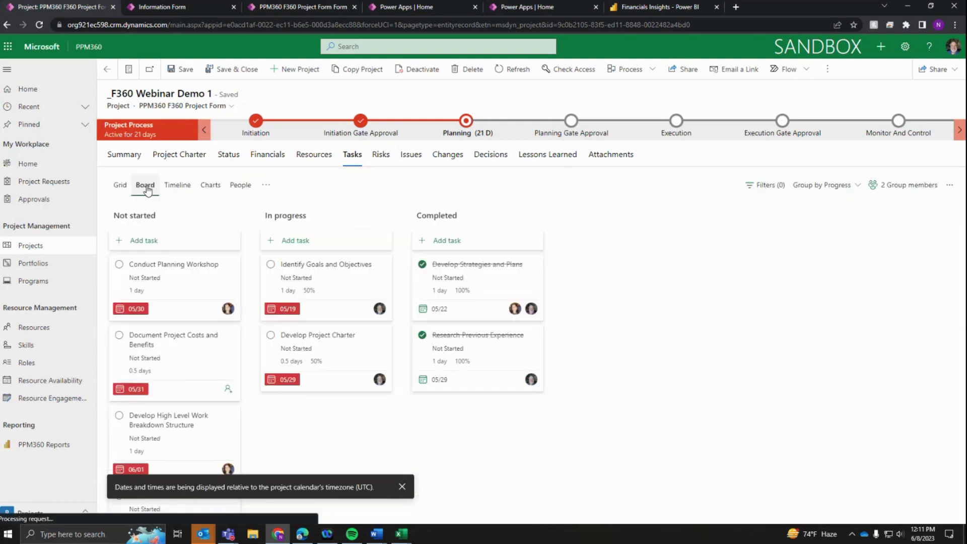
left_click(173, 191)
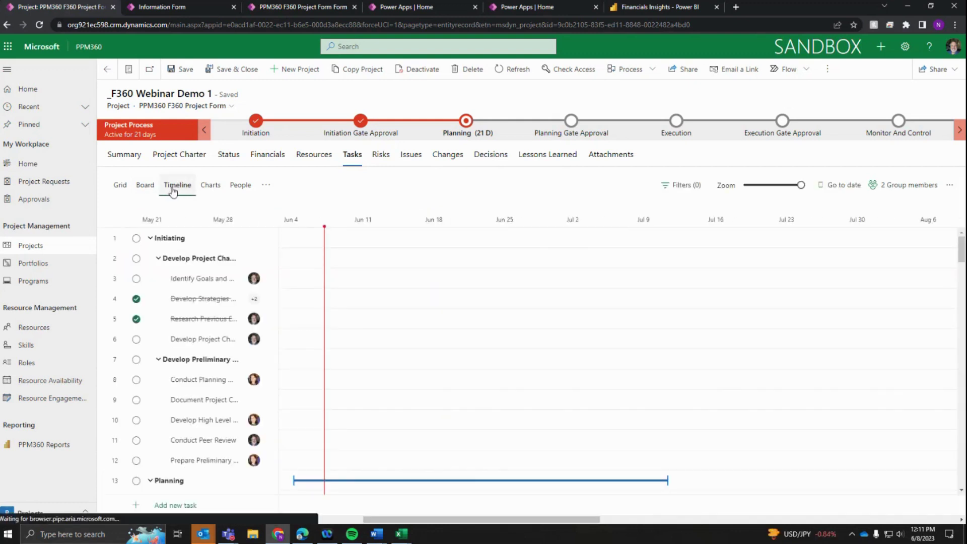
left_click_drag(380, 519, 316, 521)
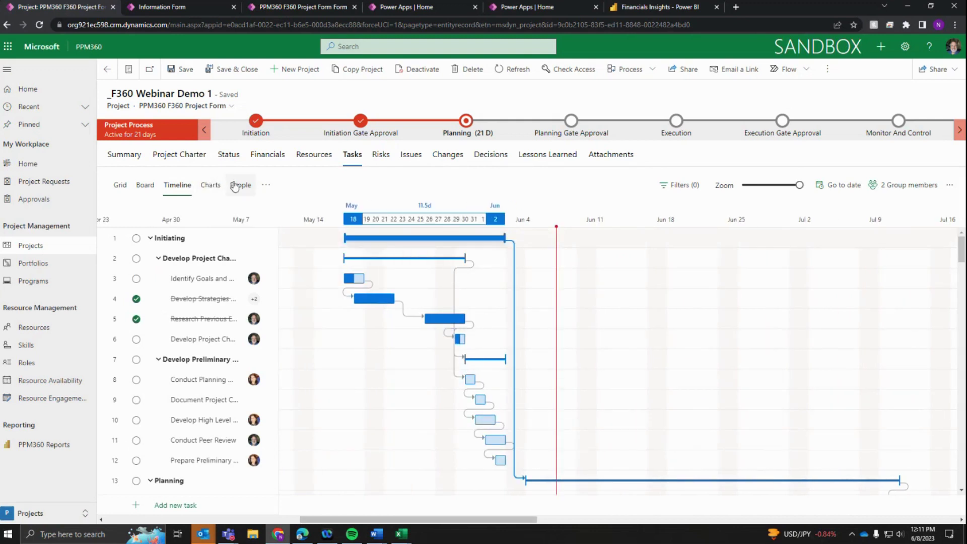
left_click(211, 185)
left_click(239, 185)
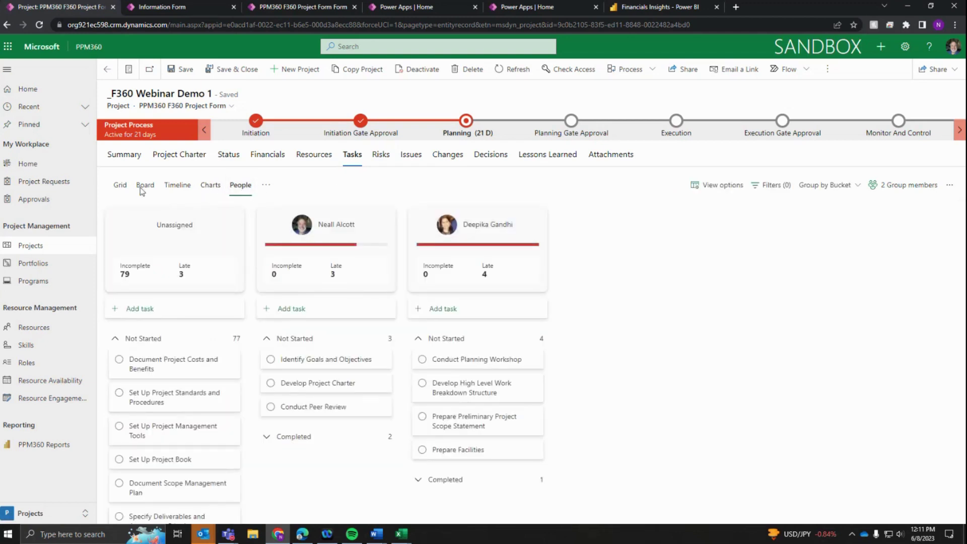
left_click(117, 188)
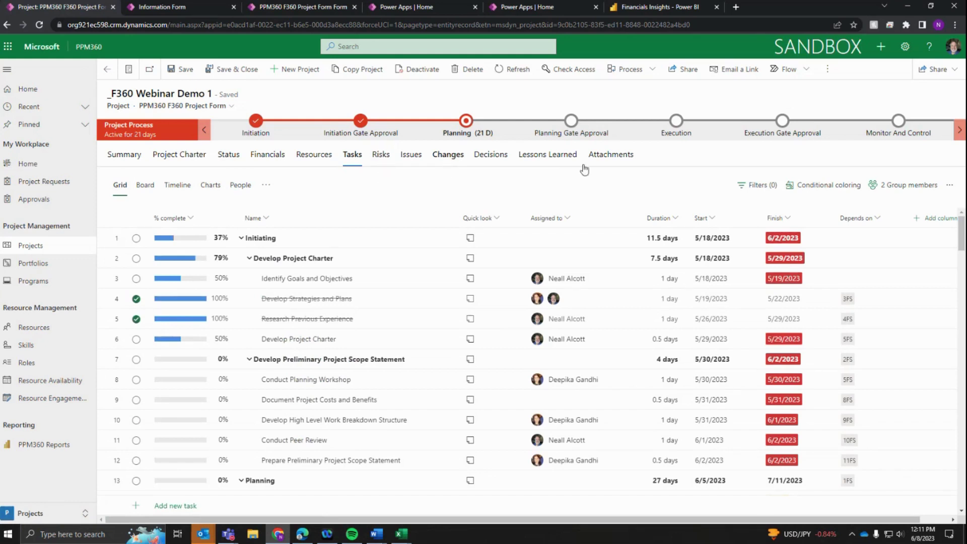
Step: Review the project's risks, issues, changes, decisions and lessons learned
left_click(379, 155)
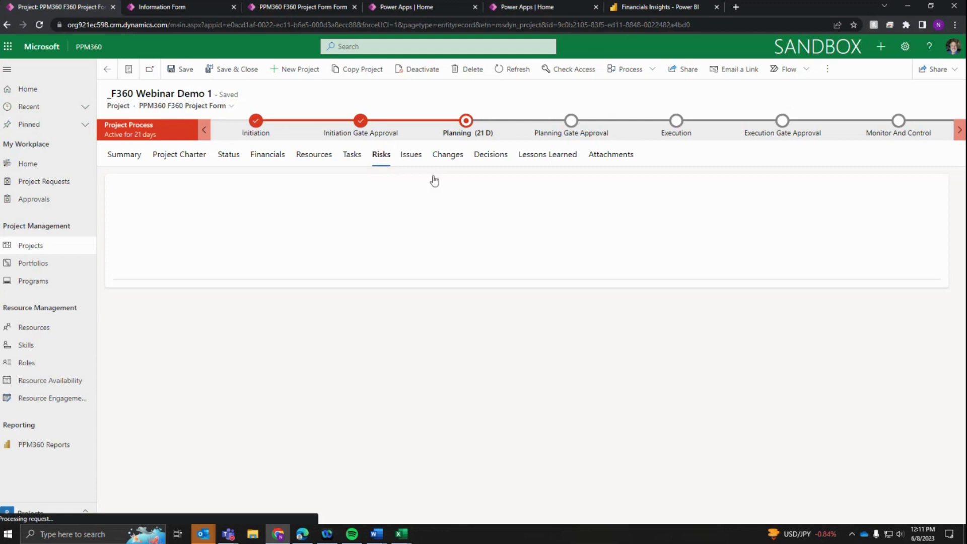
left_click(411, 157)
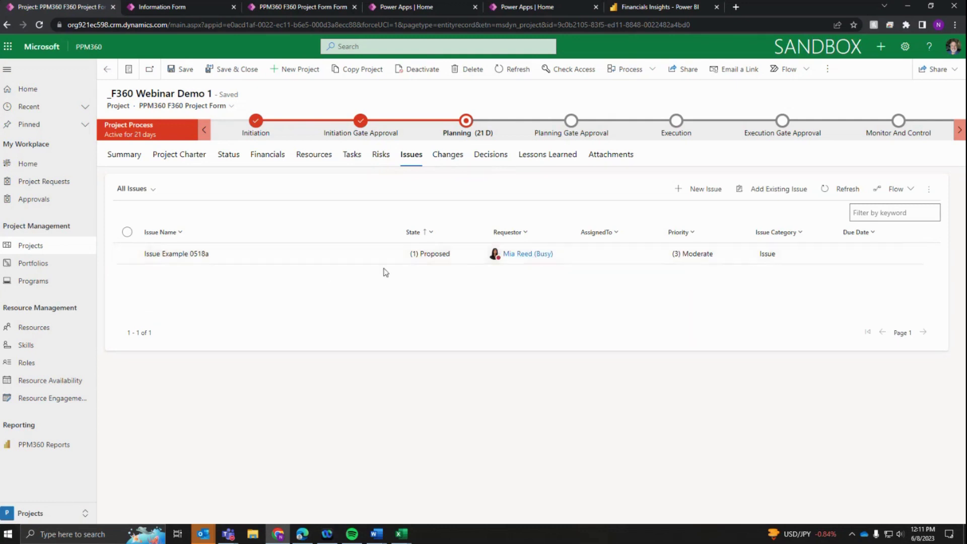
left_click(447, 160)
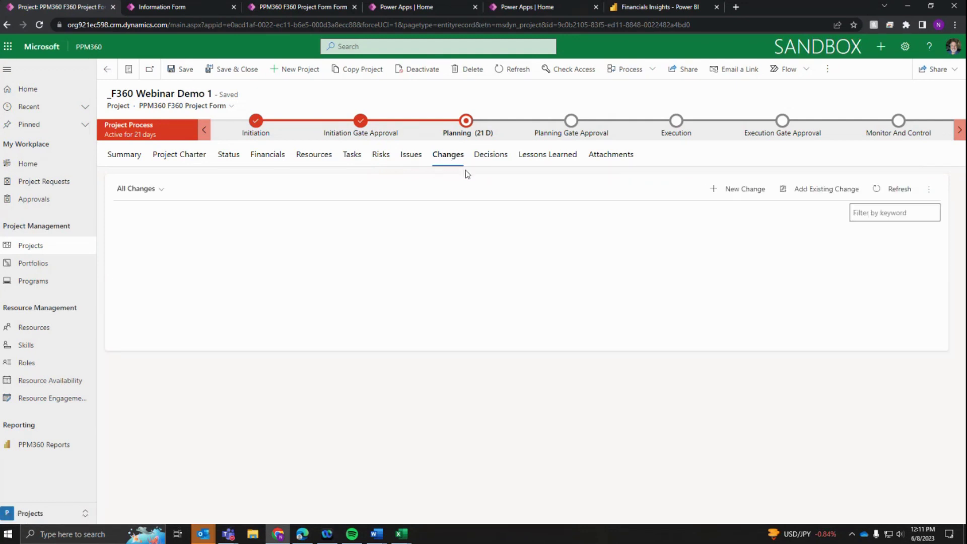
left_click(491, 155)
left_click(546, 160)
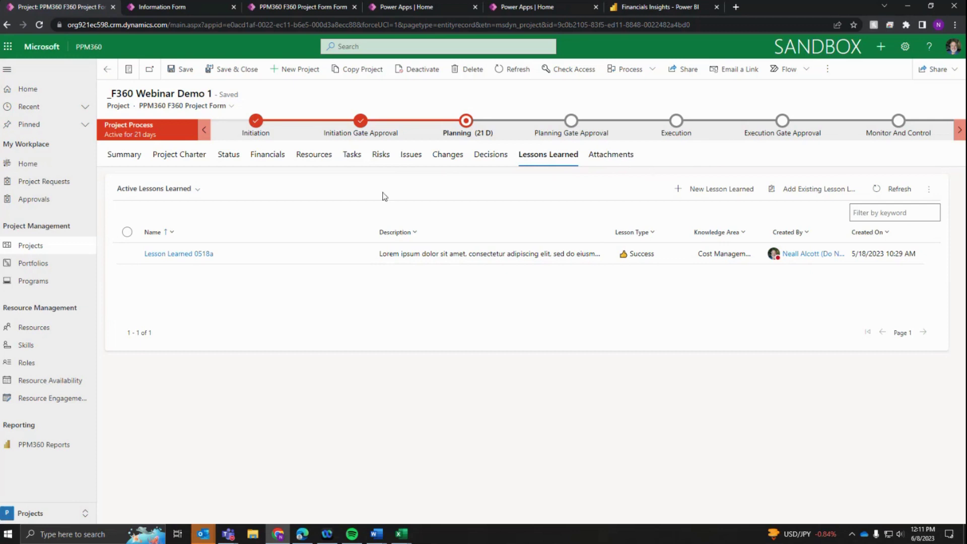
Step: Review the project's summary and financials, and check the Budget Health choices, keeping On Track selected
left_click(125, 159)
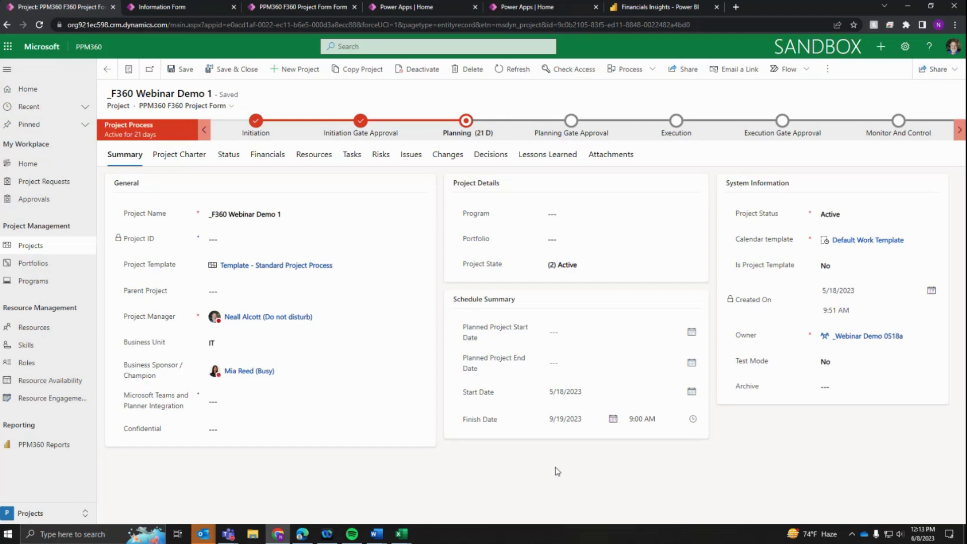
left_click(273, 160)
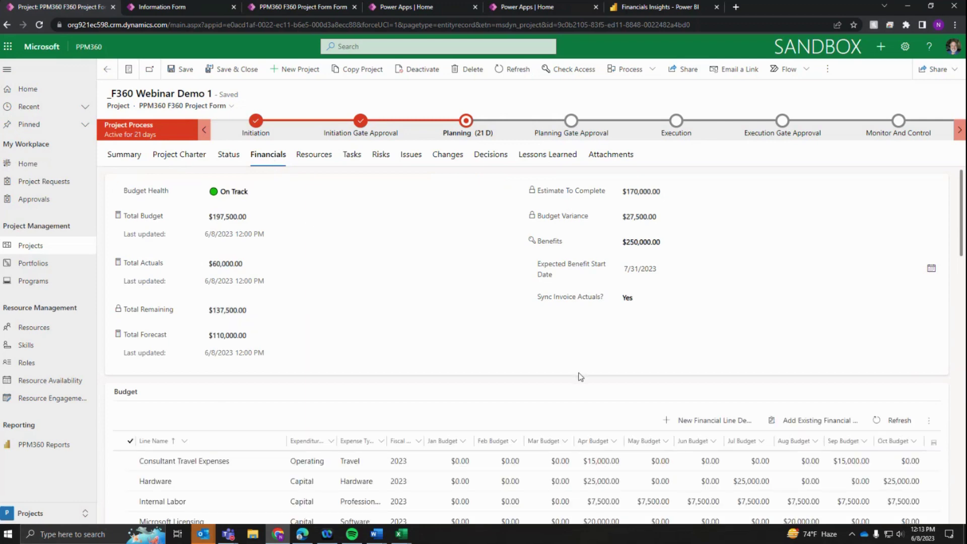
scroll(580, 377, "down", 9)
scroll(581, 377, "up", 9)
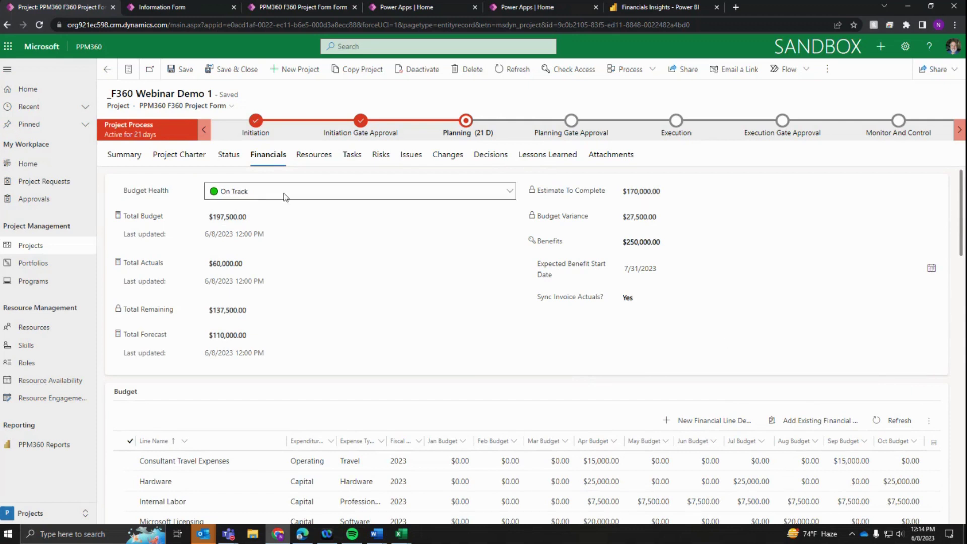
left_click(510, 195)
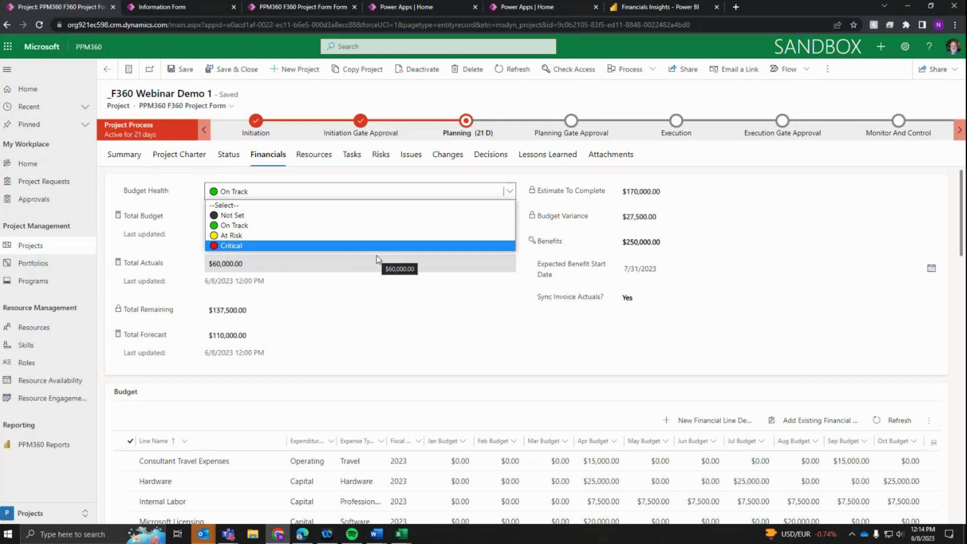
left_click(289, 226)
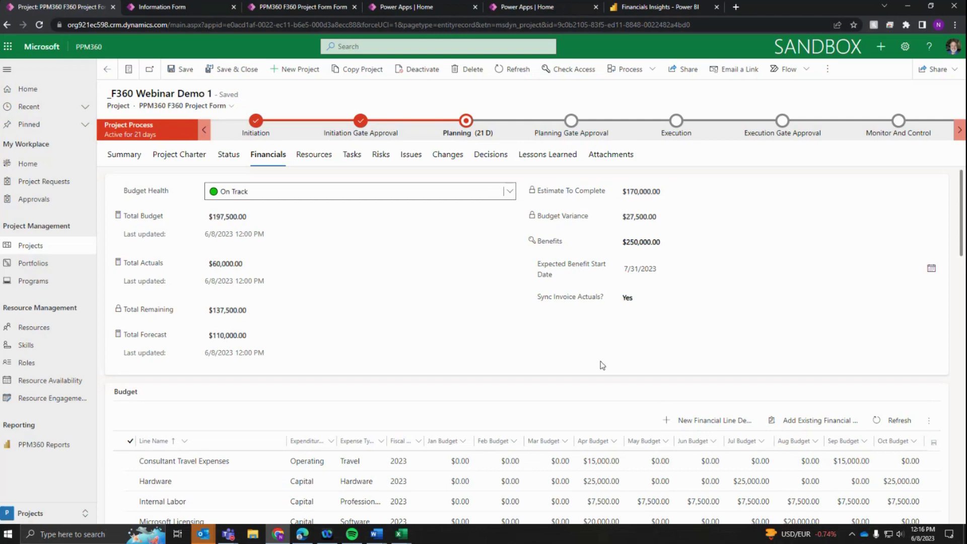
Step: Start a new financial line detail from the project's Budget section and name it Consultant Fees
scroll(404, 349, "down", 2)
scroll(423, 277, "down", 2)
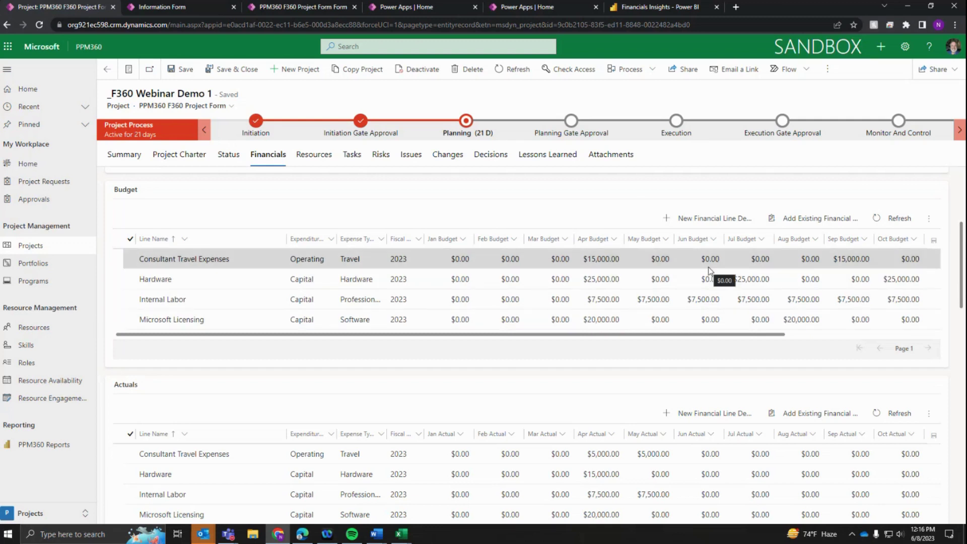
left_click(715, 221)
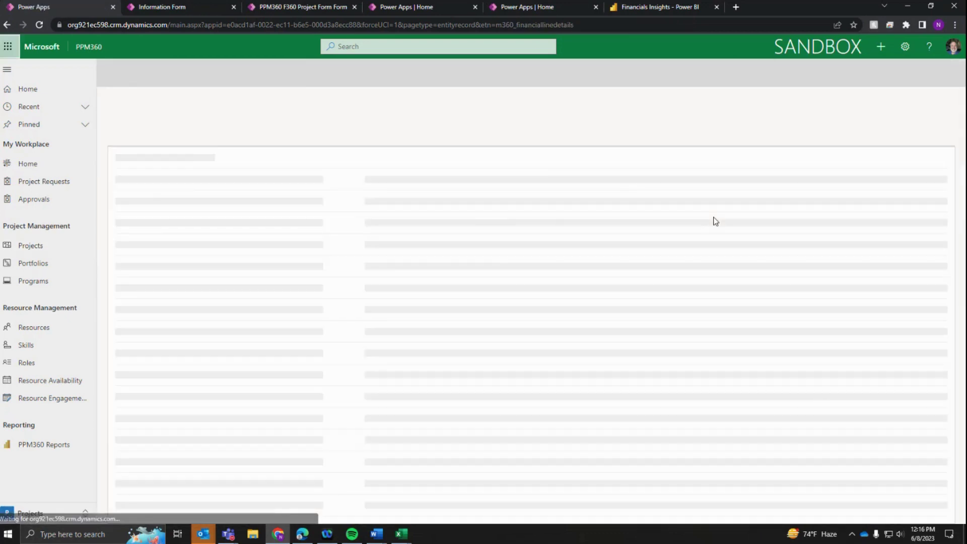
left_click(255, 147)
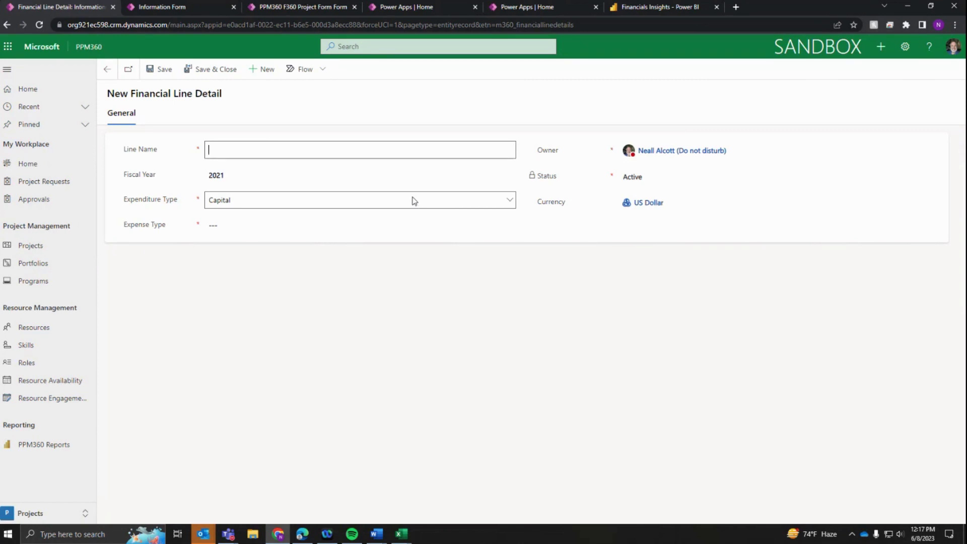
type("Consultant Fees")
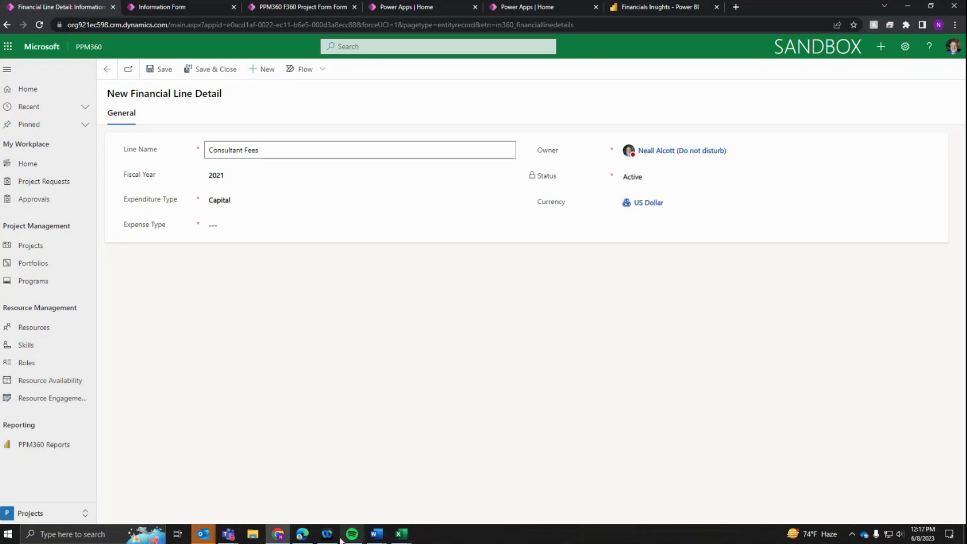
Step: Set the line's fiscal year to 2023 and expense type to Professional Services, keep Capital as expenditure type, and save and close it
left_click(235, 174)
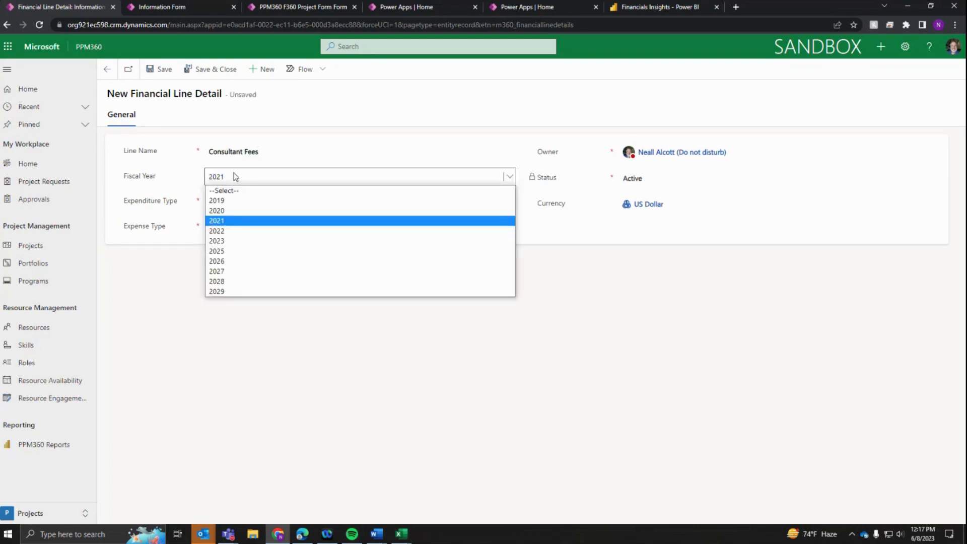
left_click(227, 246)
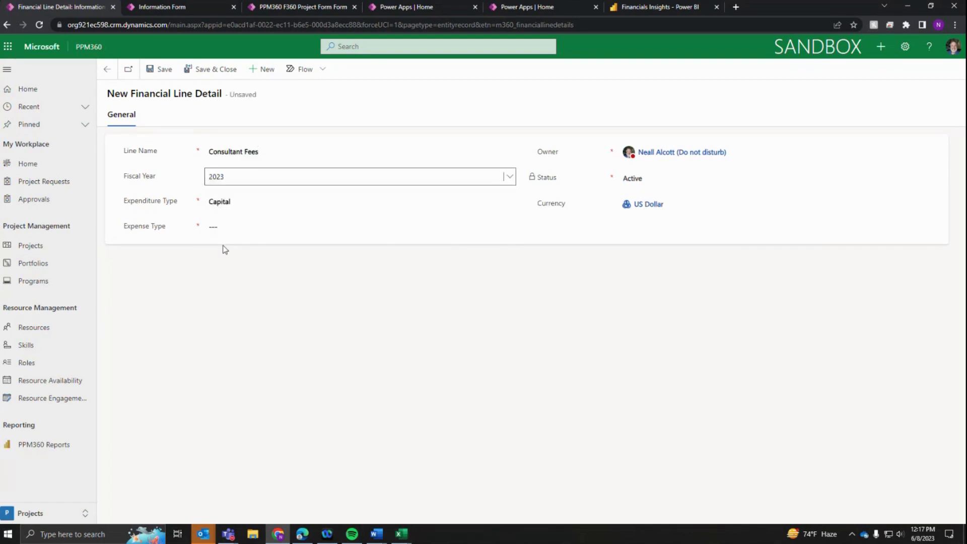
left_click(247, 203)
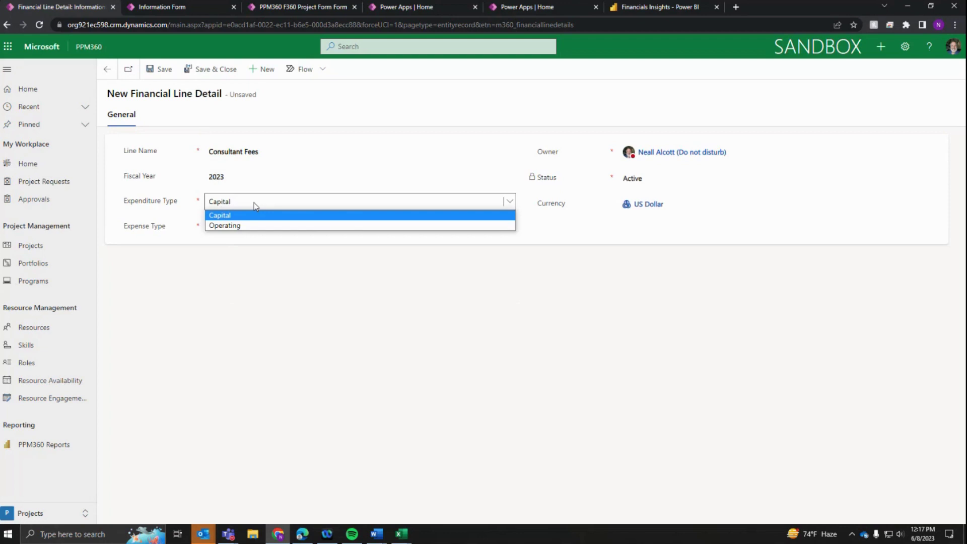
left_click(187, 212)
left_click(239, 230)
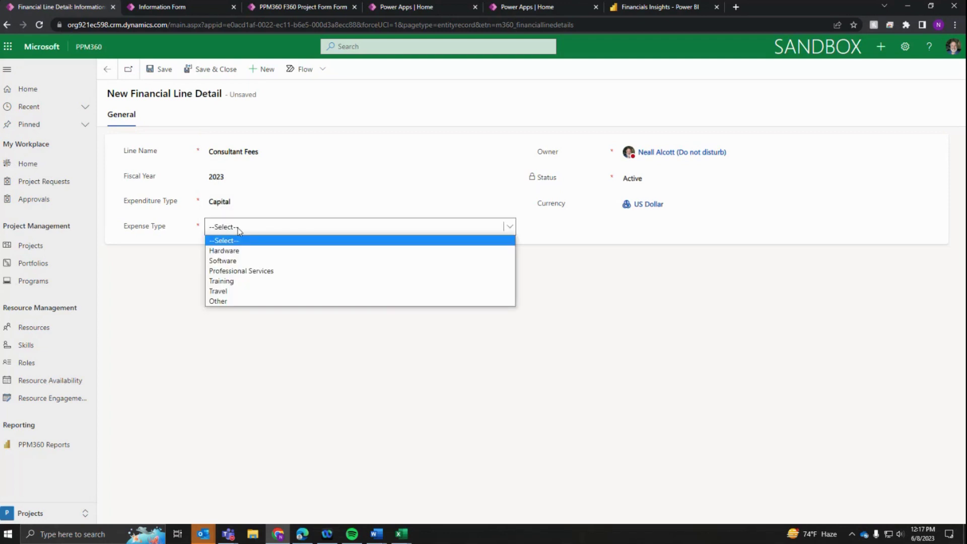
left_click(260, 272)
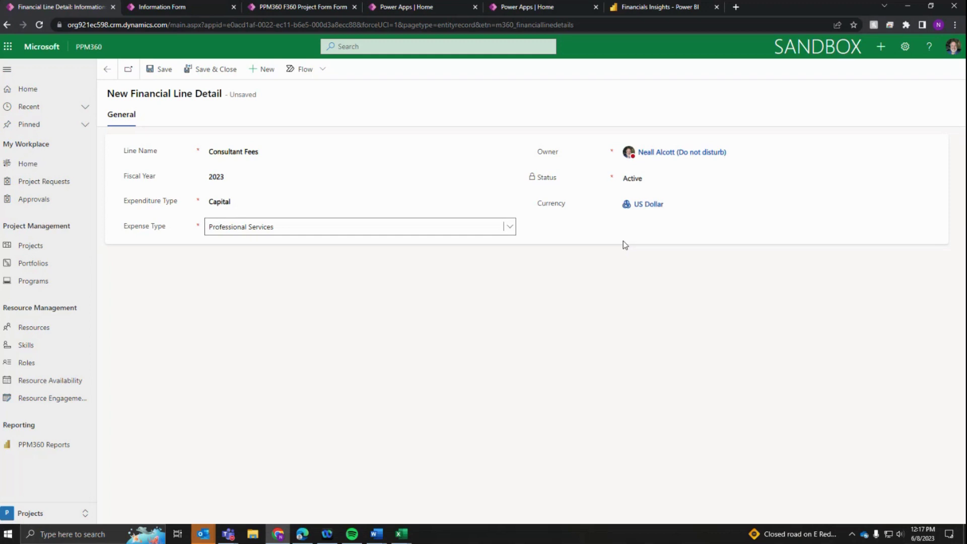
left_click(218, 70)
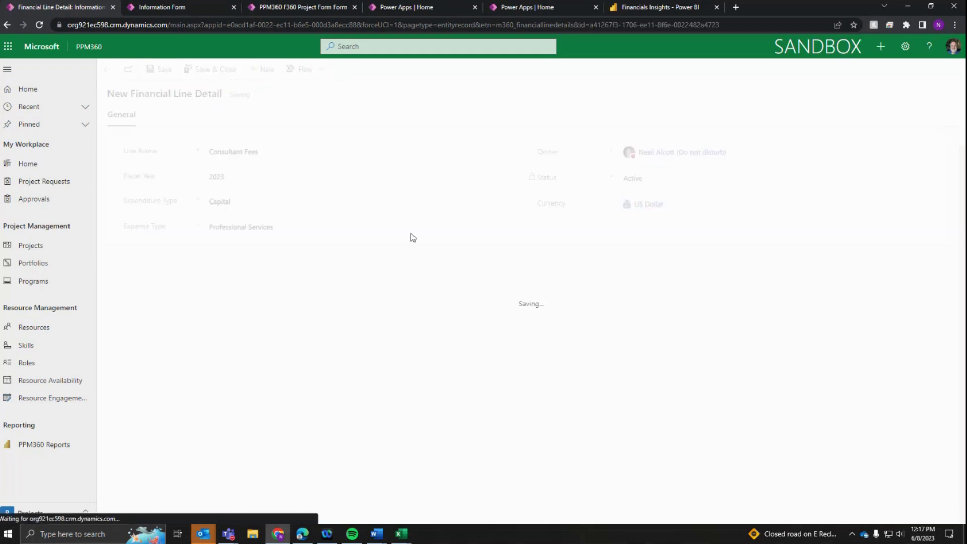
Step: Check the Consultant Fees line in the Budget, Actuals and Forecast sections, and refresh the Budget lines
scroll(450, 338, "down", 3)
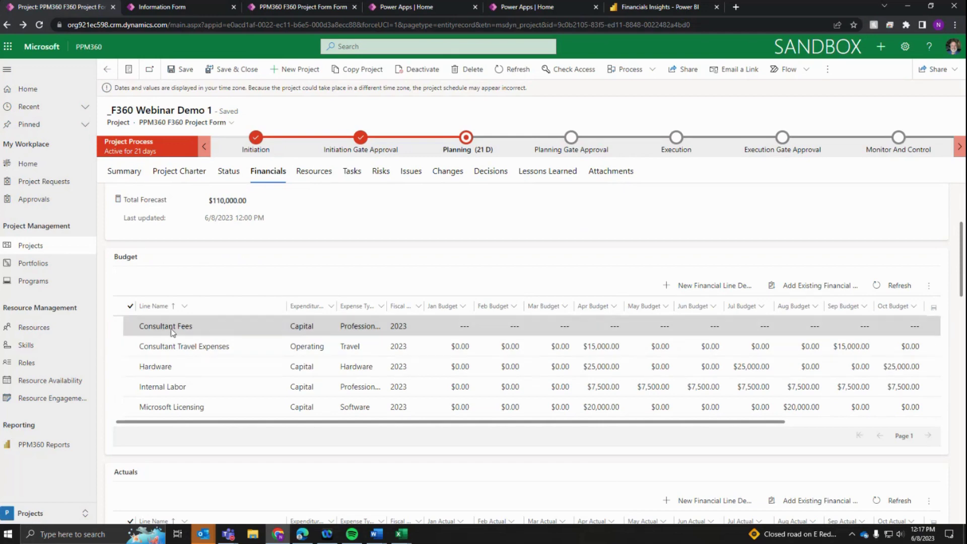
scroll(243, 328, "down", 4)
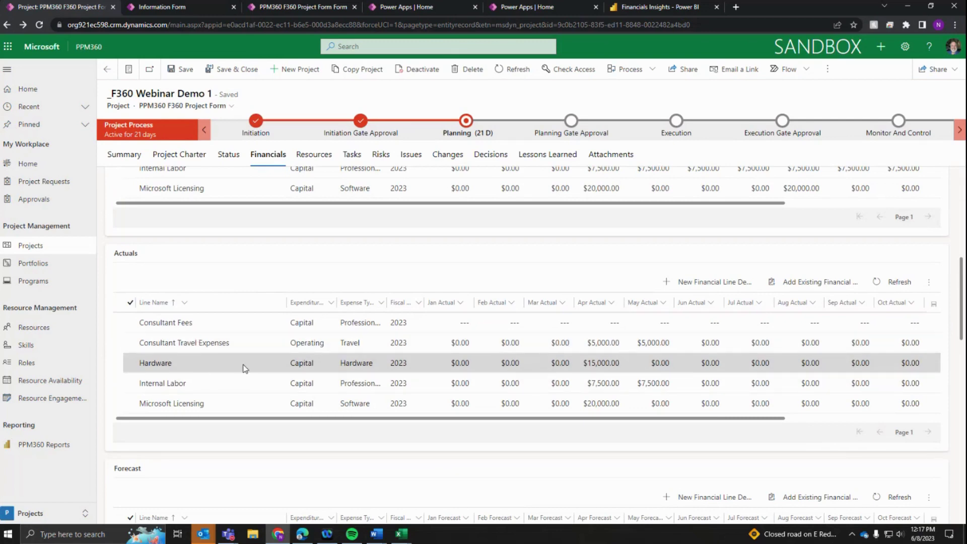
scroll(244, 372, "down", 3)
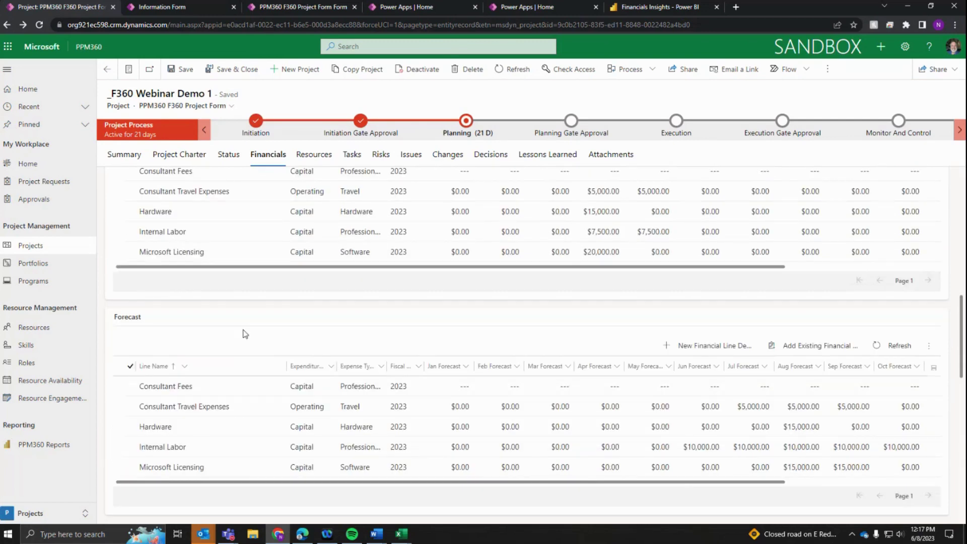
scroll(256, 340, "up", 8)
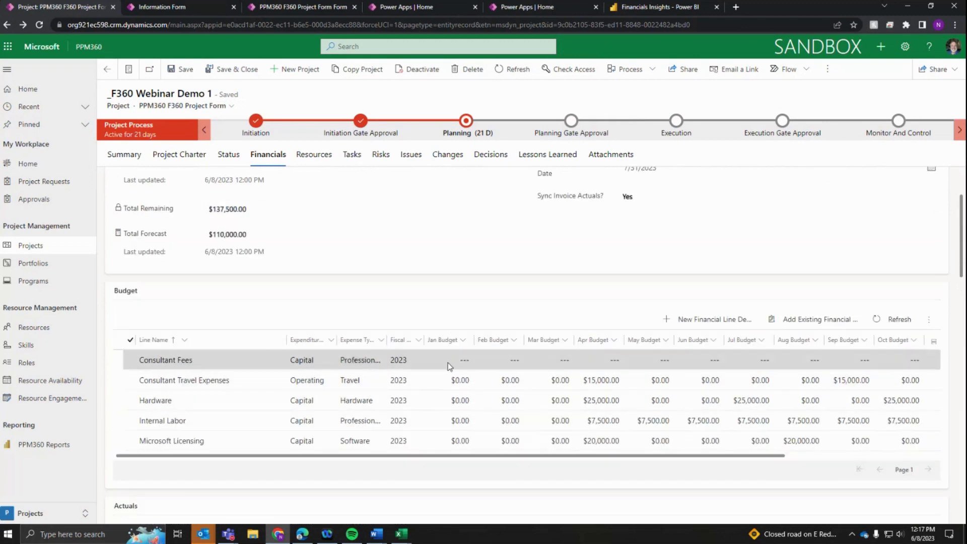
left_click(892, 319)
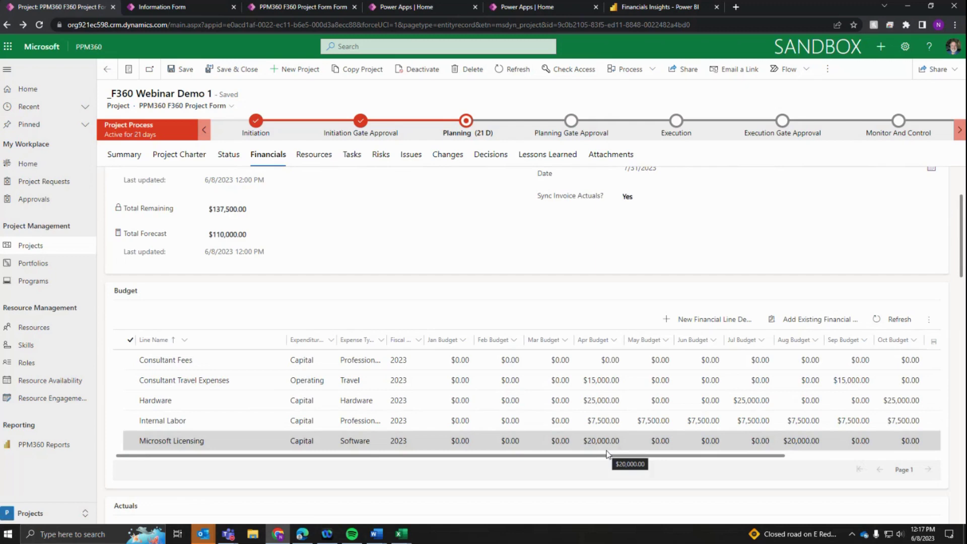
Step: Set the April budget of the Consultant Fees line to $5,000
scroll(598, 450, "down", 5)
scroll(589, 433, "down", 3)
scroll(590, 434, "up", 3)
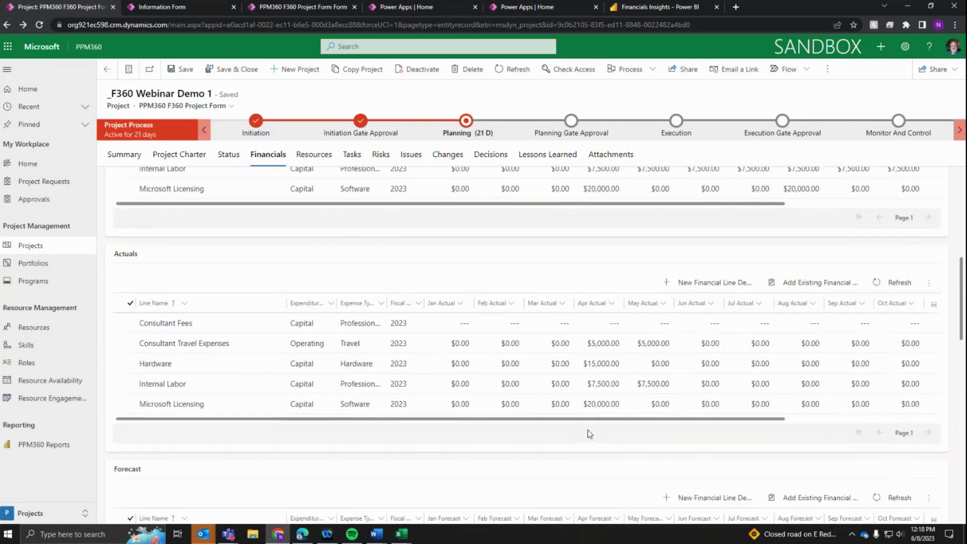
scroll(590, 434, "up", 1)
scroll(589, 434, "up", 1)
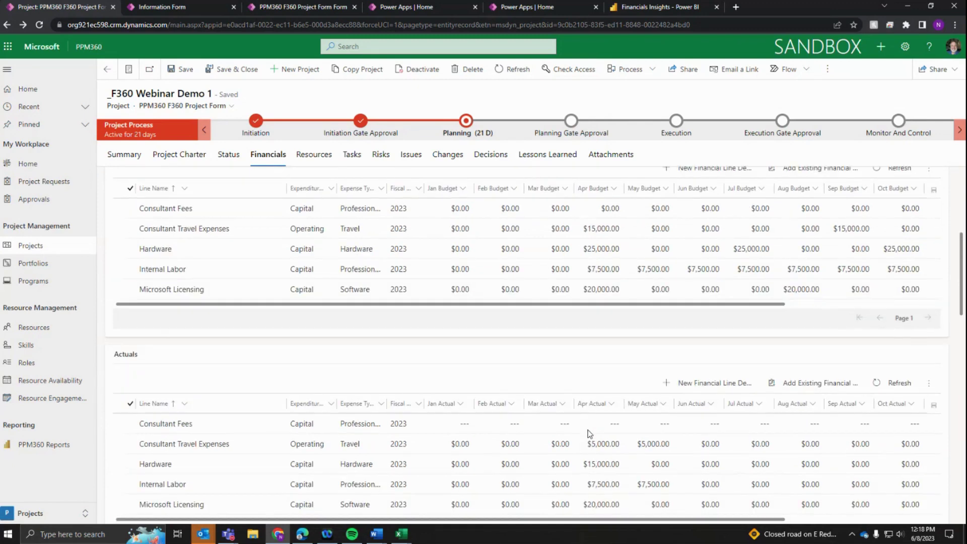
scroll(598, 373, "up", 2)
scroll(597, 373, "up", 1)
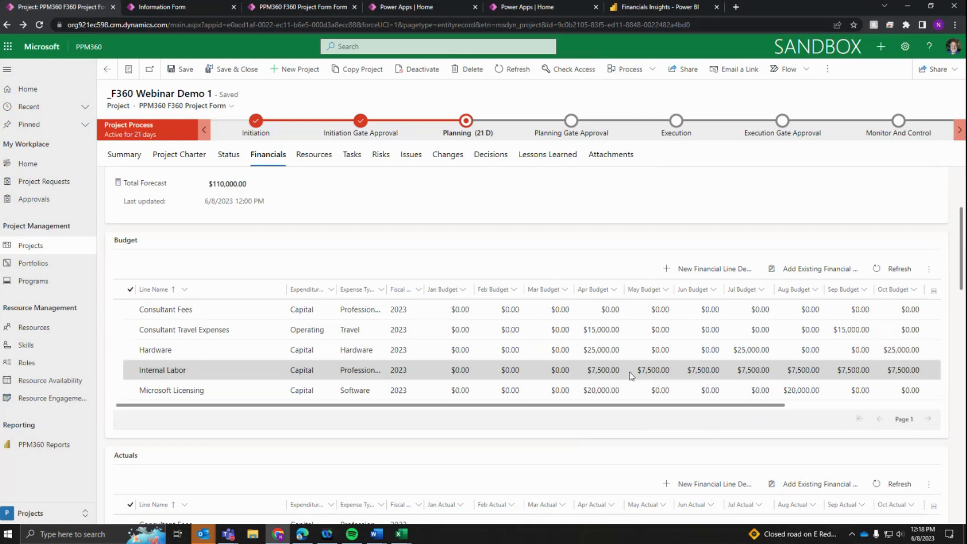
left_click(607, 308)
double_click(607, 310)
type("5000")
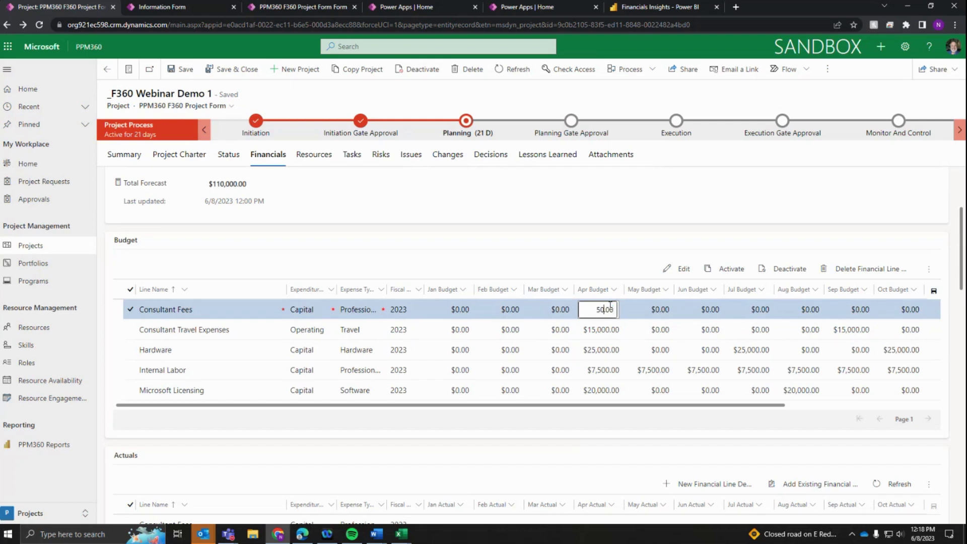
key("Return")
Step: Set the June budget of the Consultant Fees line to $5,000 and commit the row
left_click(710, 312)
double_click(710, 311)
type("5000")
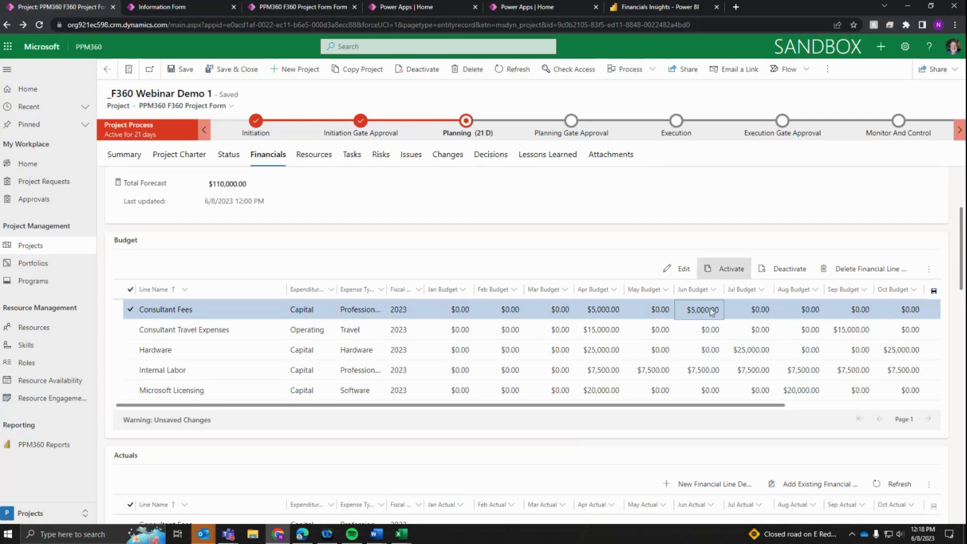
left_click(692, 370)
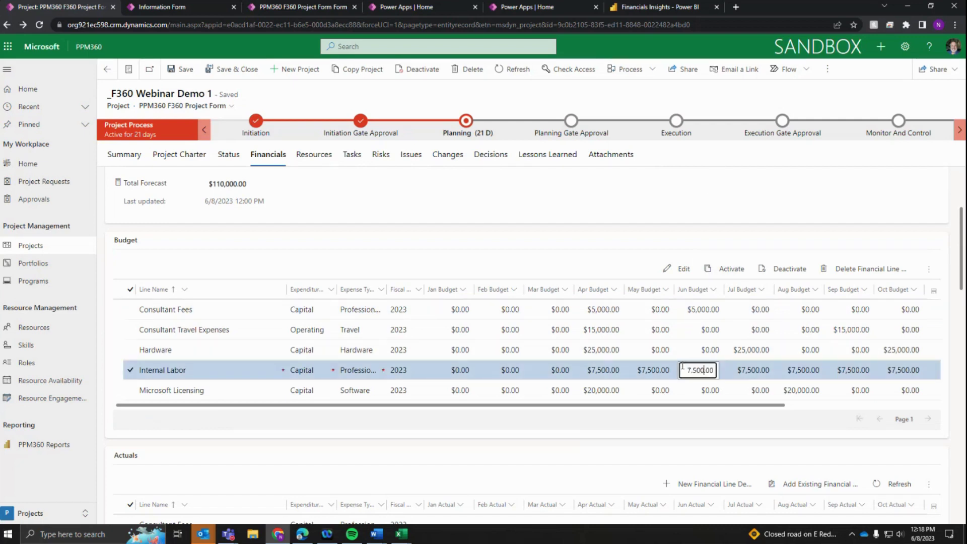
Step: Refresh the lines in the project's Actuals section
scroll(513, 370, "down", 2)
scroll(513, 370, "down", 4)
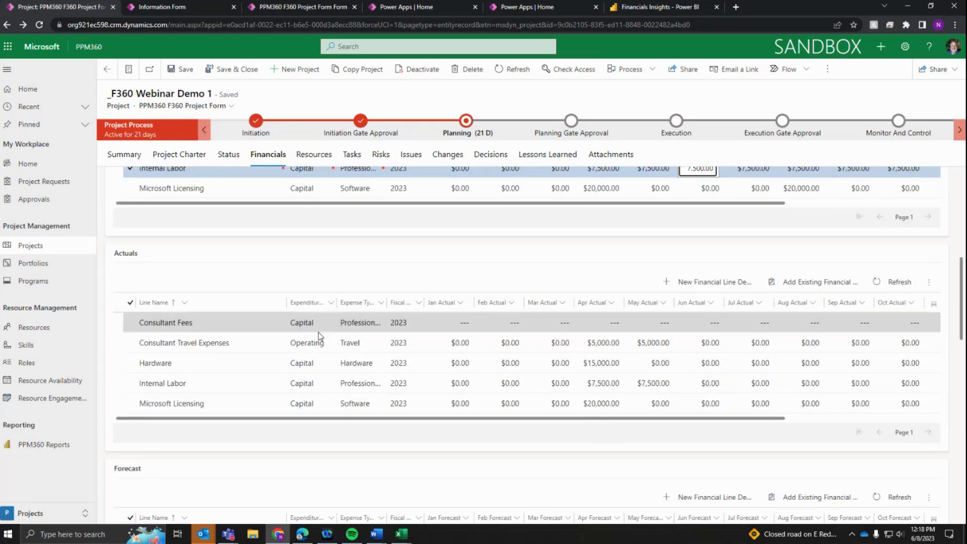
left_click(894, 282)
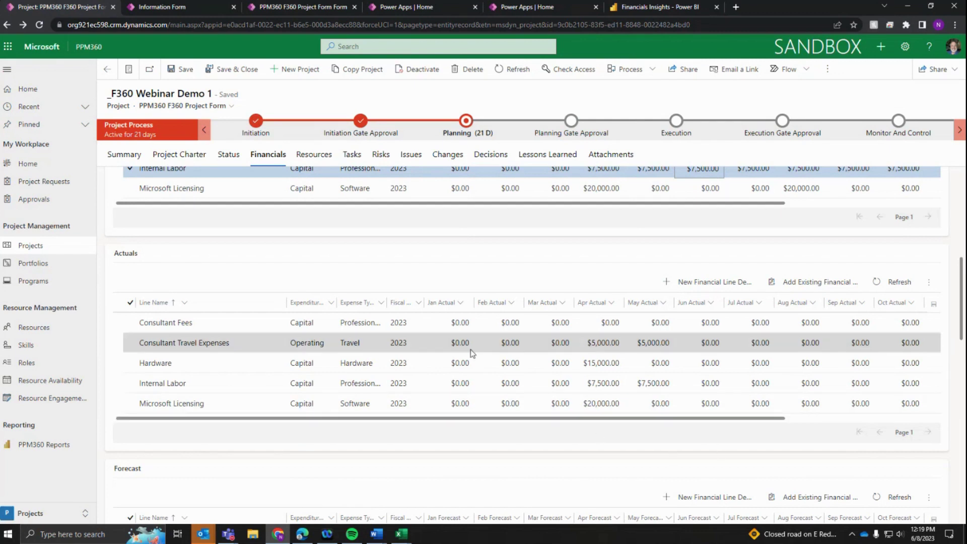
Step: Enter Consultant Fees actuals of $7,500 for April and $5,000 for May, and commit the row
left_click(609, 326)
left_click(611, 322)
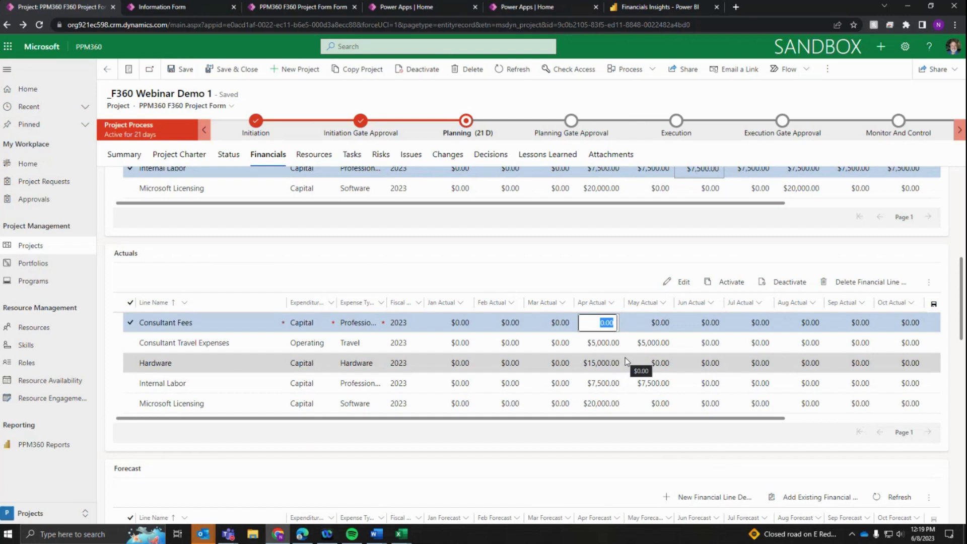
type("7500")
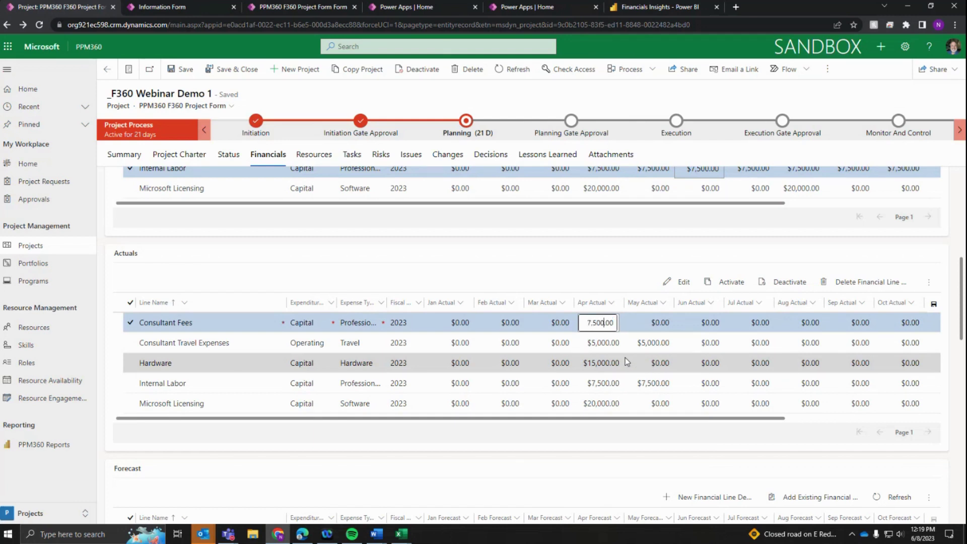
left_click(661, 324)
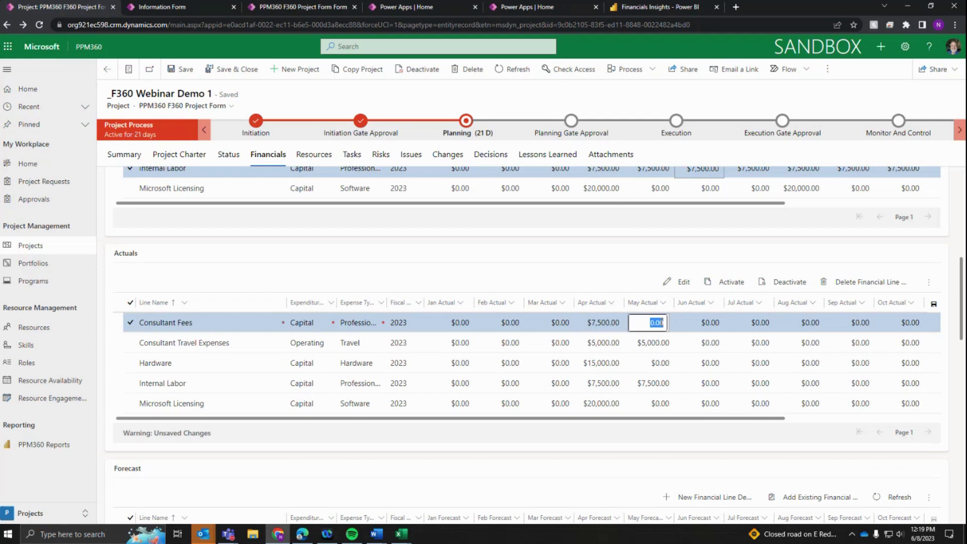
type("5000")
key("Return")
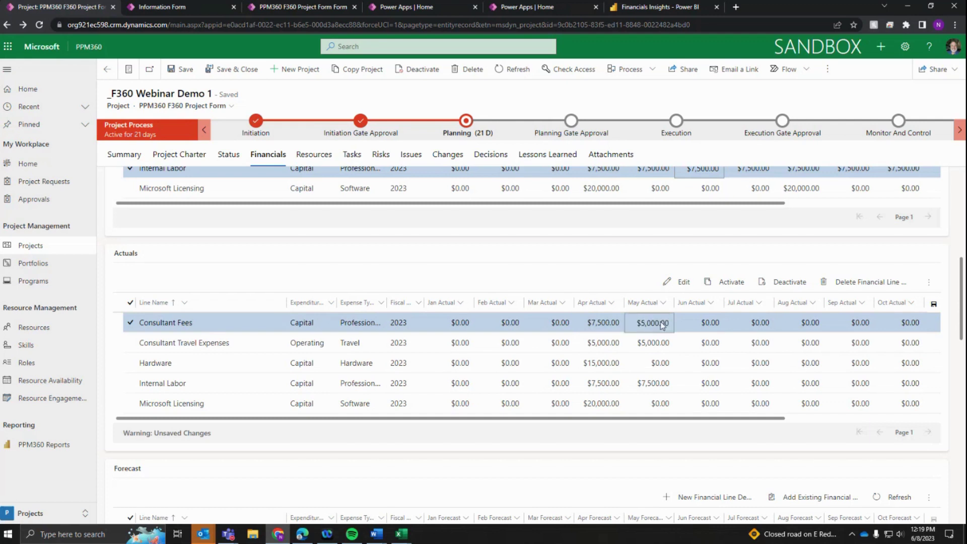
left_click(666, 343)
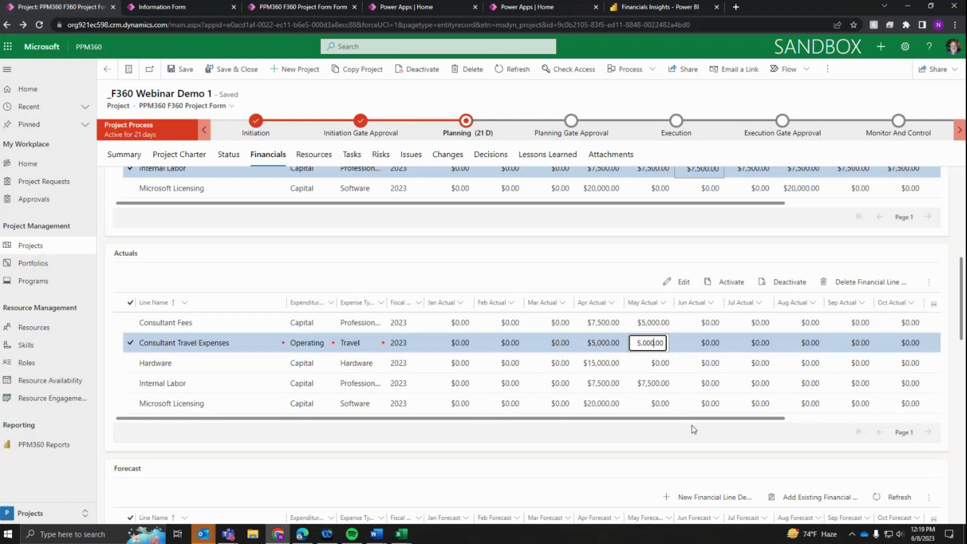
Step: Refresh the lines in the project's Forecast section
scroll(581, 341, "down", 1)
scroll(580, 339, "down", 4)
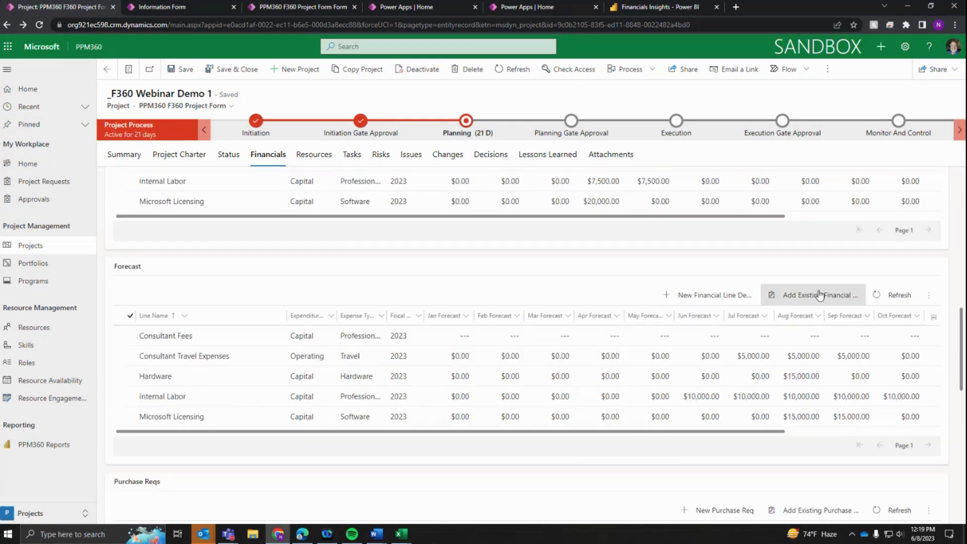
left_click(897, 296)
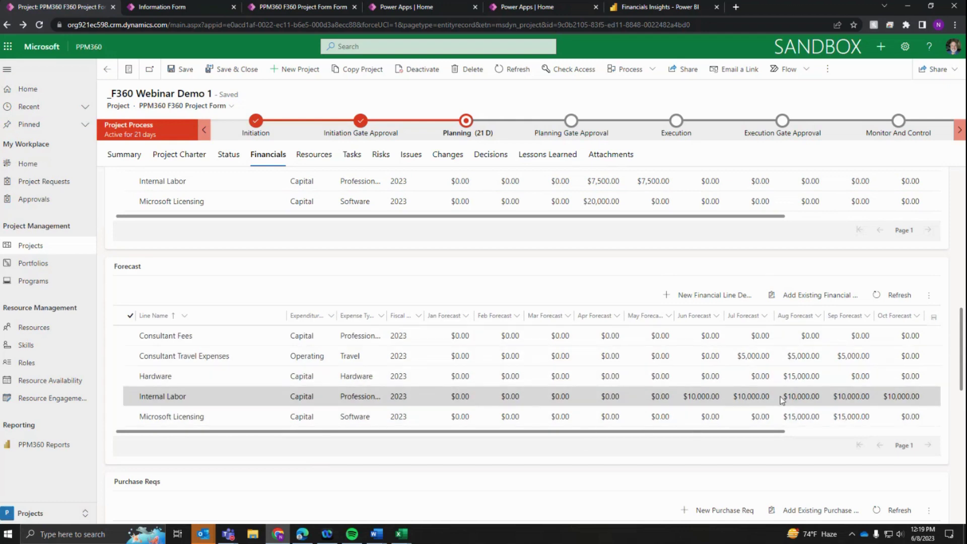
Step: Review the project's budget and forecast lines, followed by its purchase requisitions, purchase orders and invoices
scroll(813, 377, "up", 7)
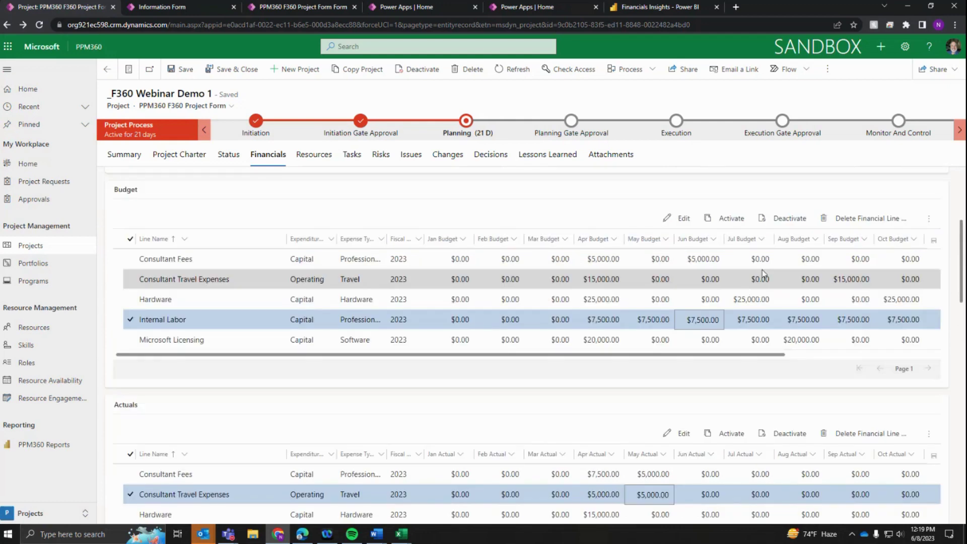
scroll(817, 320, "down", 6)
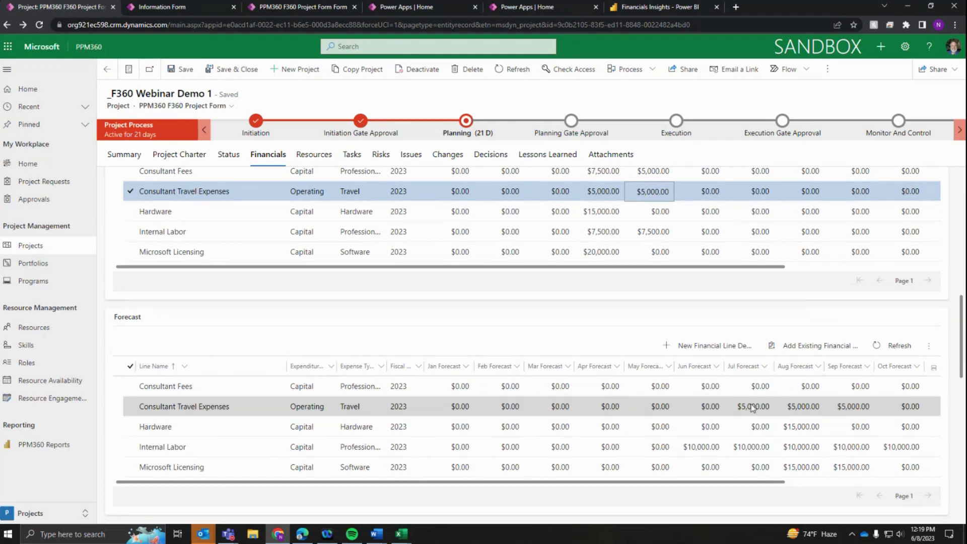
scroll(710, 340, "down", 4)
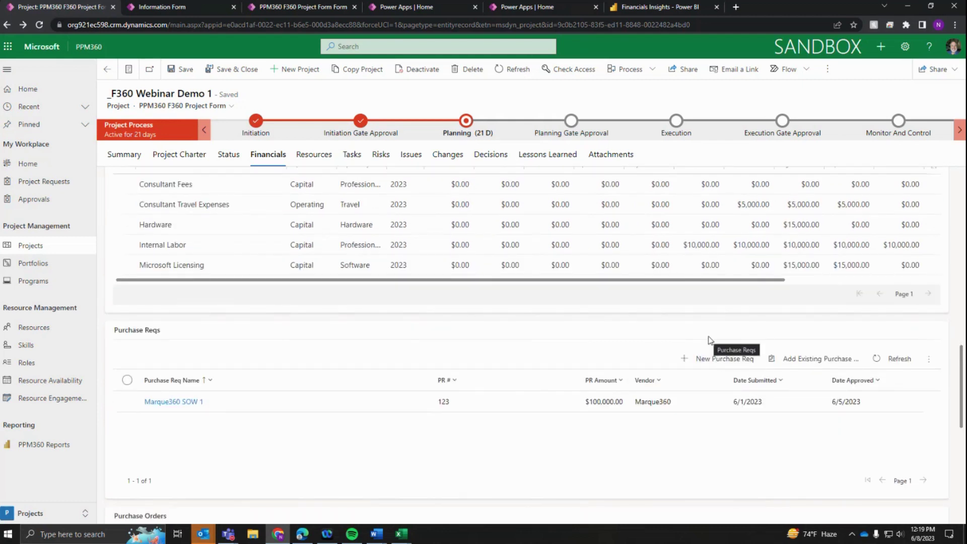
scroll(710, 341, "down", 1)
scroll(710, 341, "down", 2)
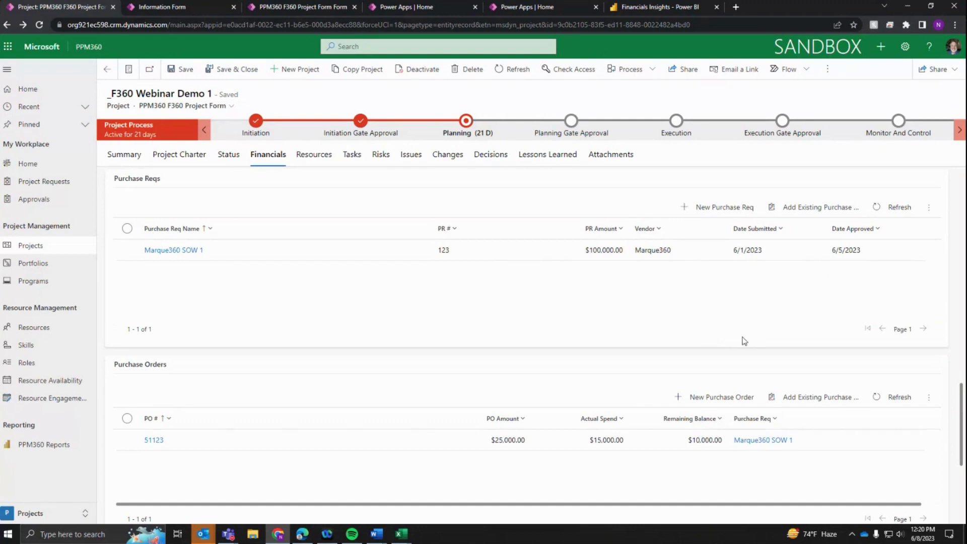
scroll(382, 449, "down", 4)
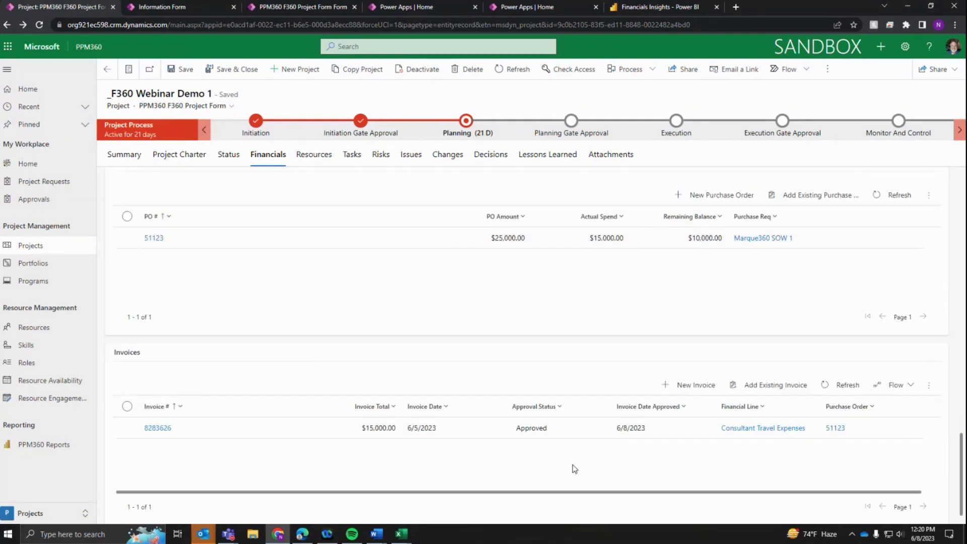
Step: Inspect the blank purchase requisition form, including its general and purchase order sections, and return to the project without creating one
scroll(575, 469, "up", 4)
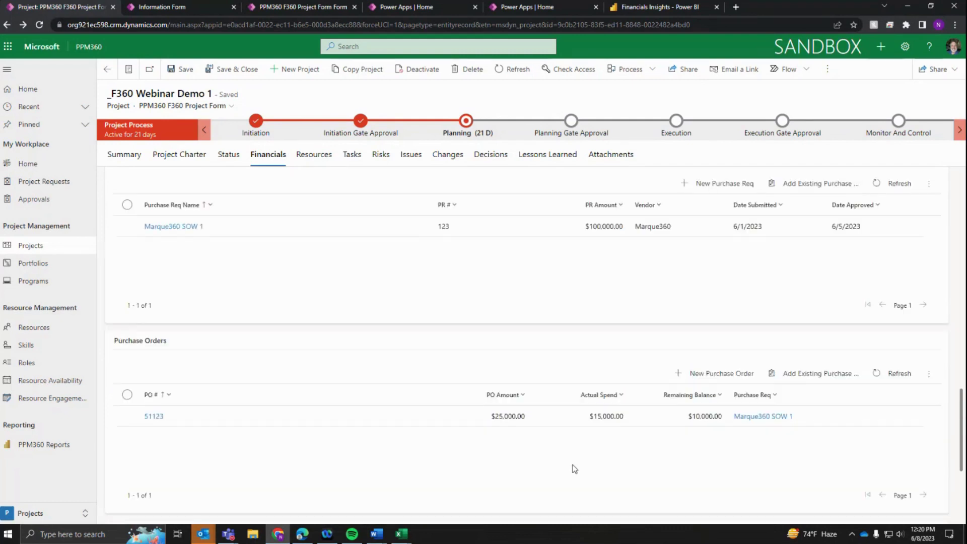
scroll(570, 470, "down", 4)
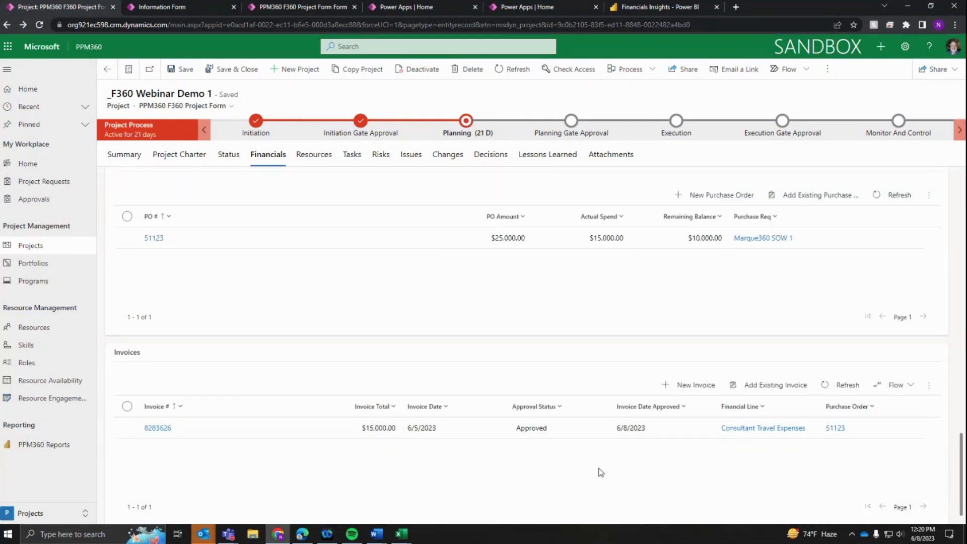
scroll(582, 469, "up", 4)
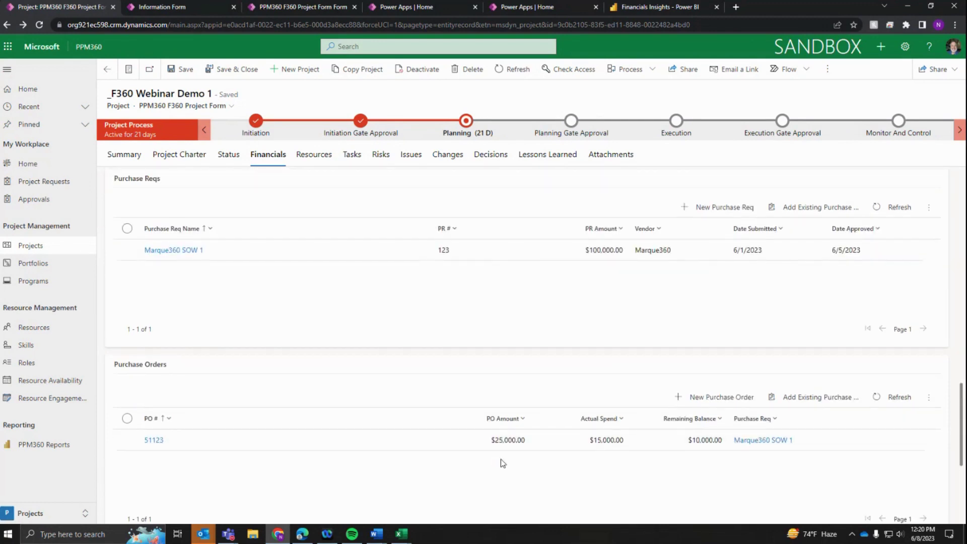
scroll(499, 443, "up", 3)
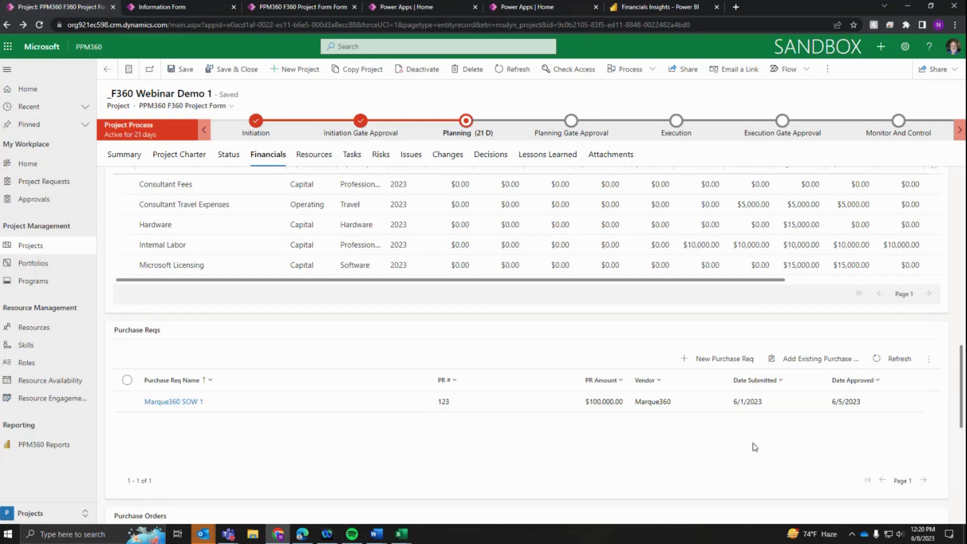
left_click(712, 358)
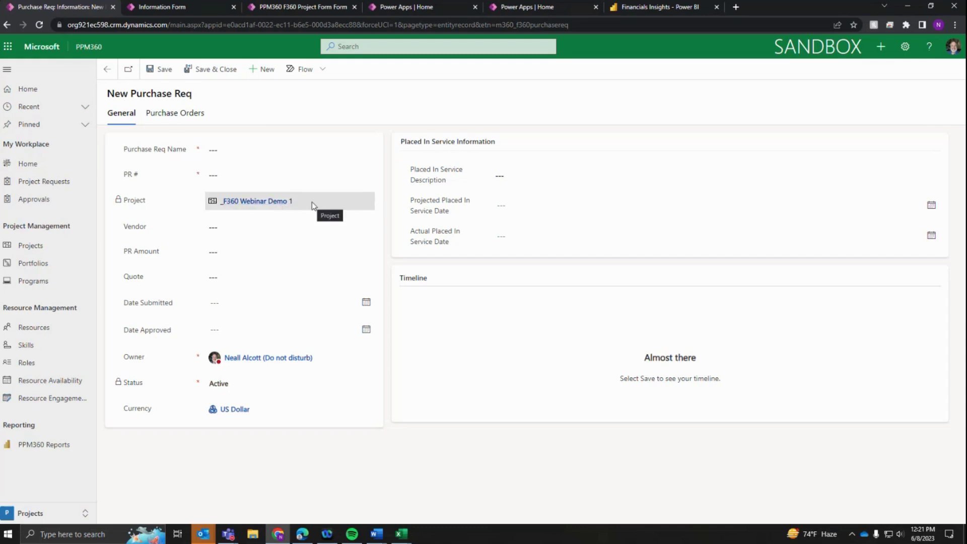
left_click(185, 118)
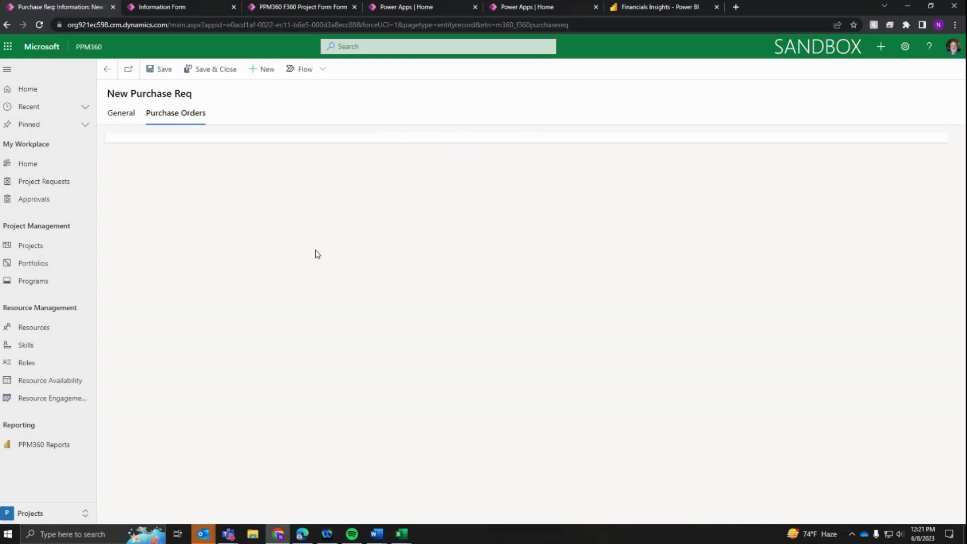
left_click(113, 117)
left_click(107, 69)
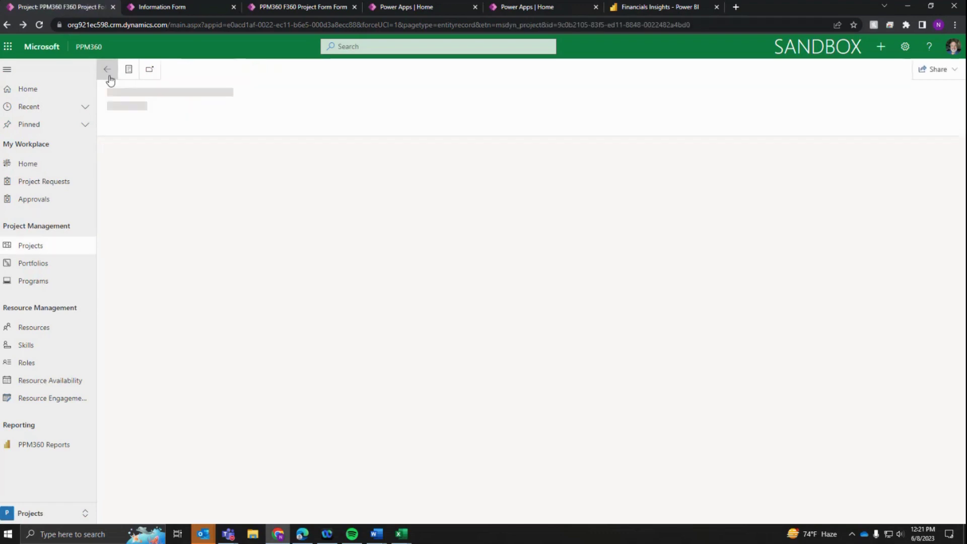
Step: Examine the Marque360 SOW 1 purchase requisition's details and linked purchase orders, and return to the project
scroll(639, 378, "down", 5)
scroll(640, 375, "down", 6)
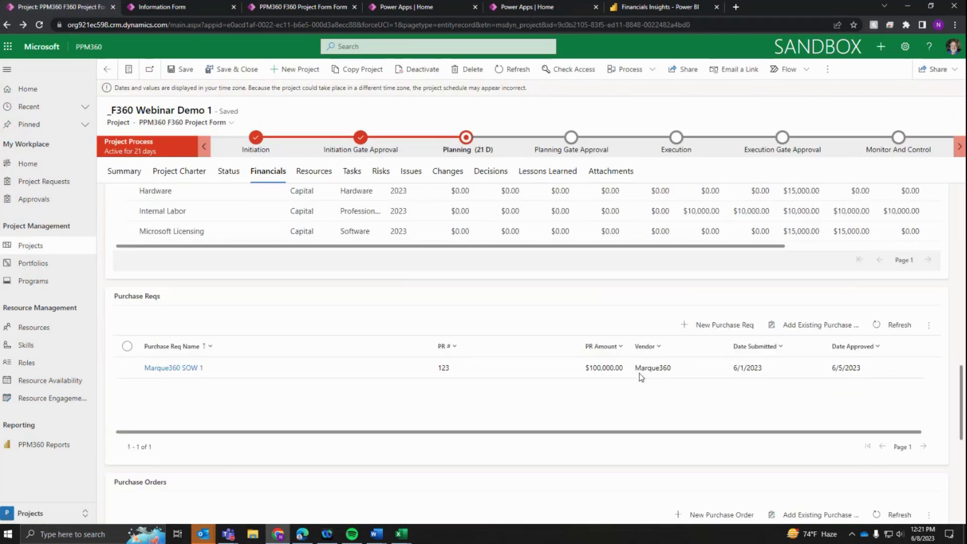
left_click(173, 368)
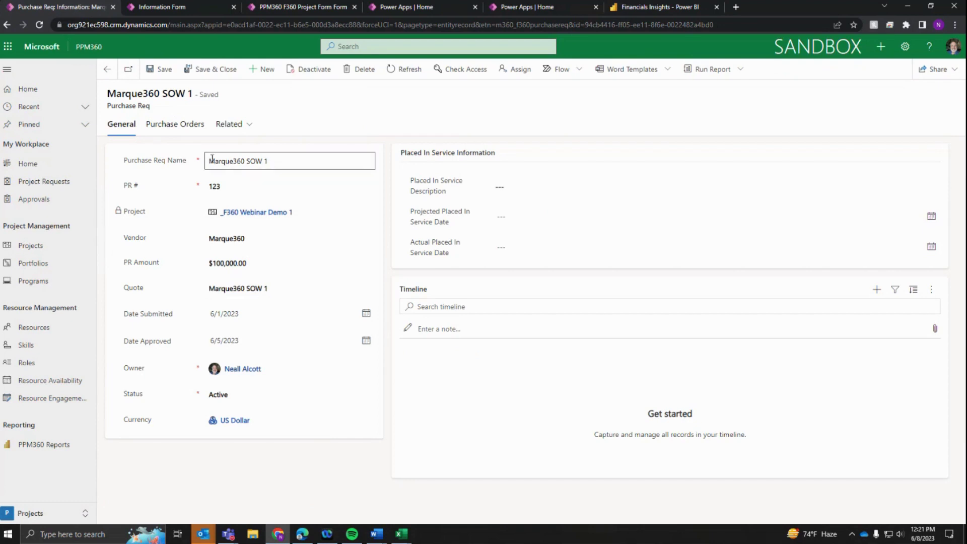
left_click(170, 126)
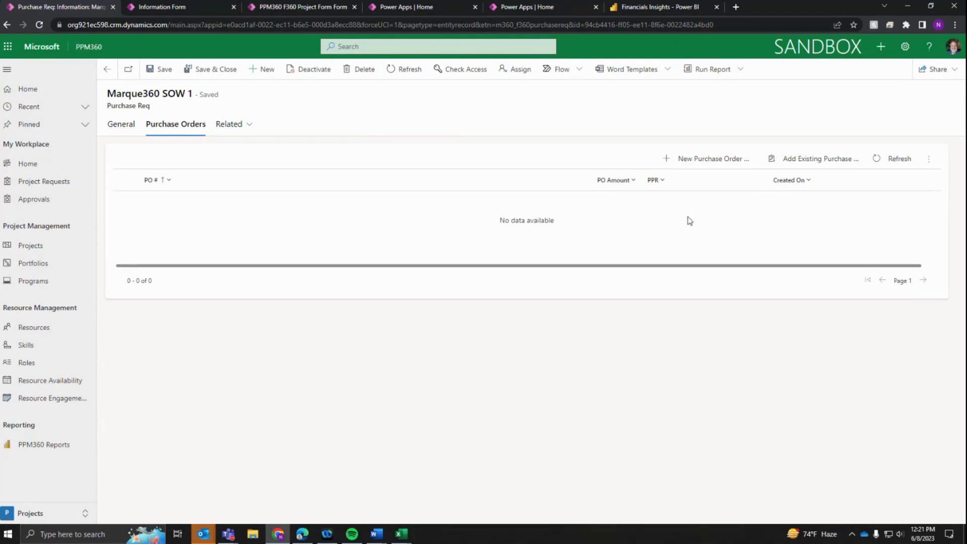
left_click(107, 69)
Step: Start a new purchase order for the project, enter its PO number and link it to the Marque360 SOW 1 purchase requisition
scroll(514, 401, "down", 5)
scroll(517, 402, "down", 7)
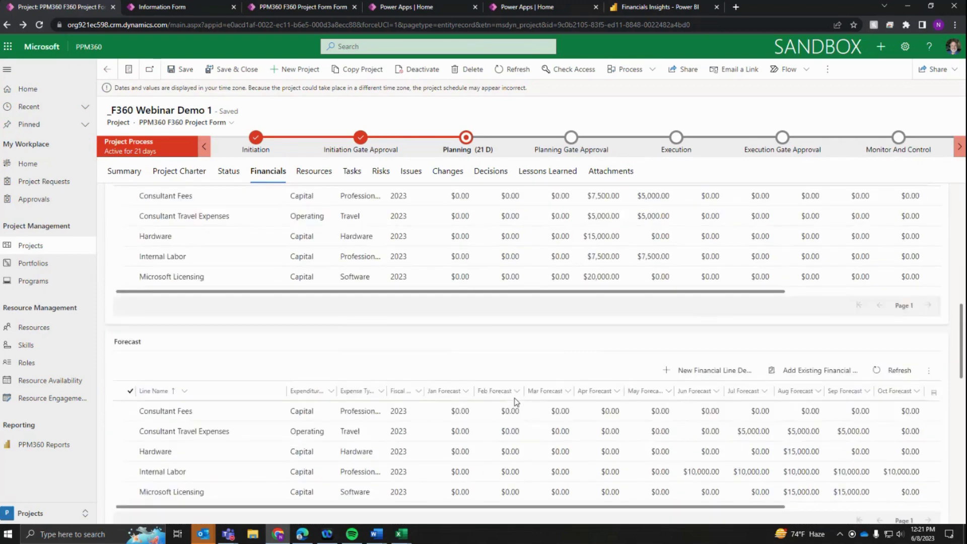
scroll(516, 402, "down", 6)
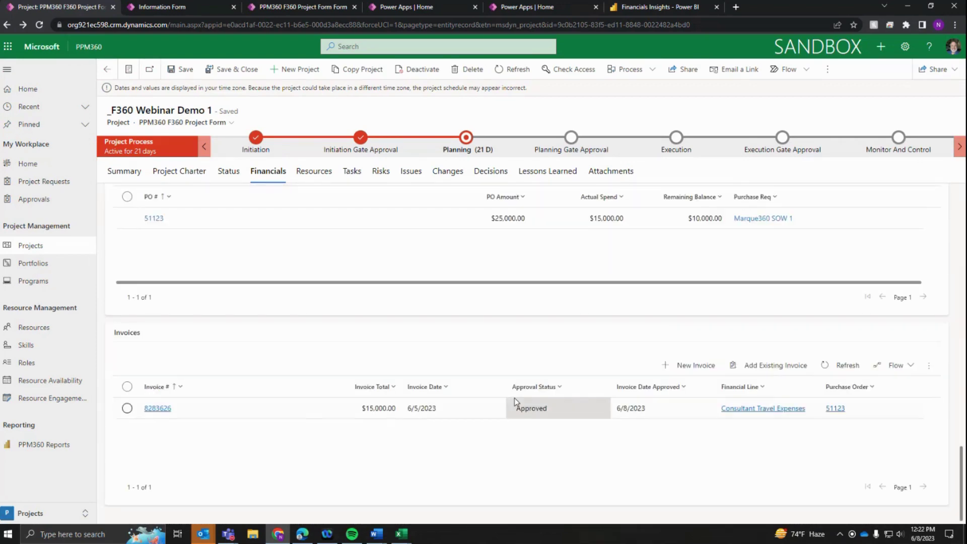
scroll(516, 401, "up", 3)
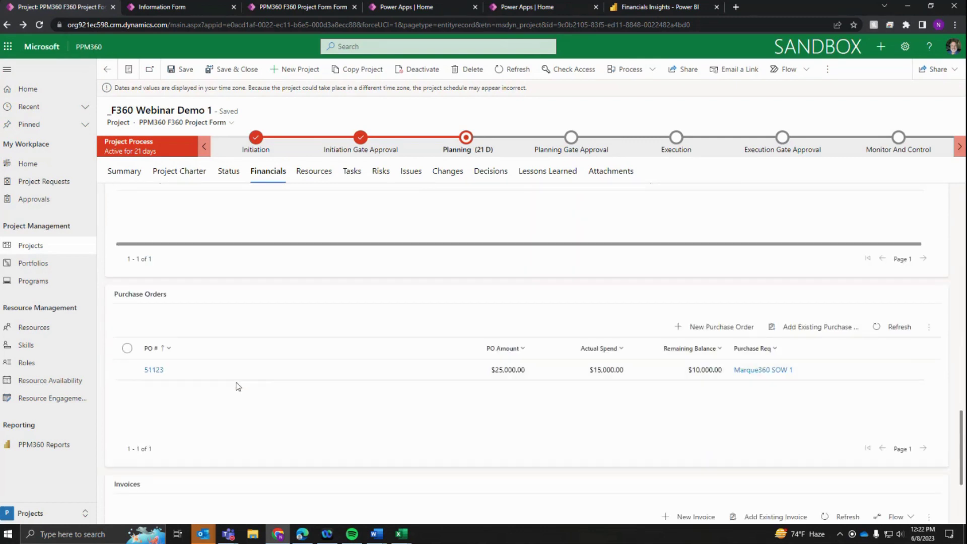
scroll(267, 388, "down", 1)
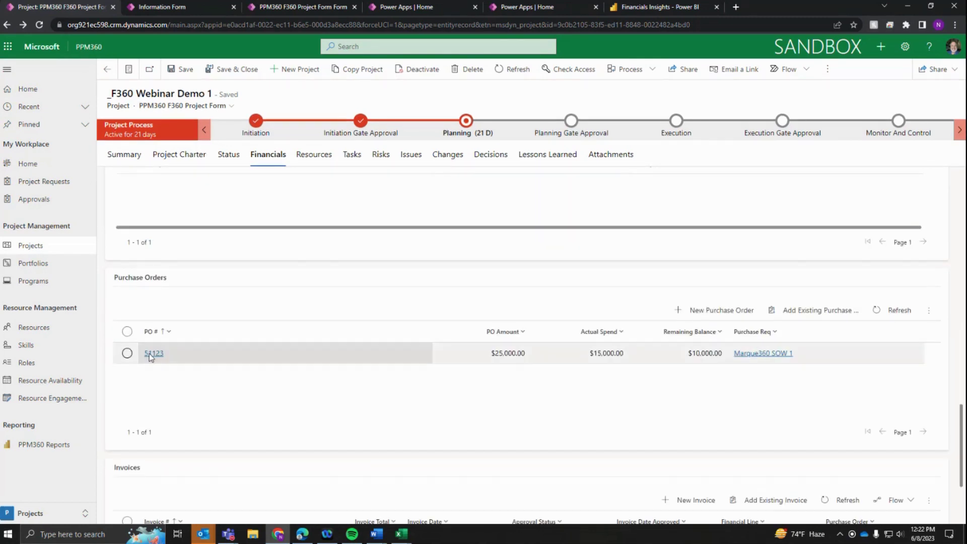
left_click(737, 315)
left_click(296, 154)
type("6592923")
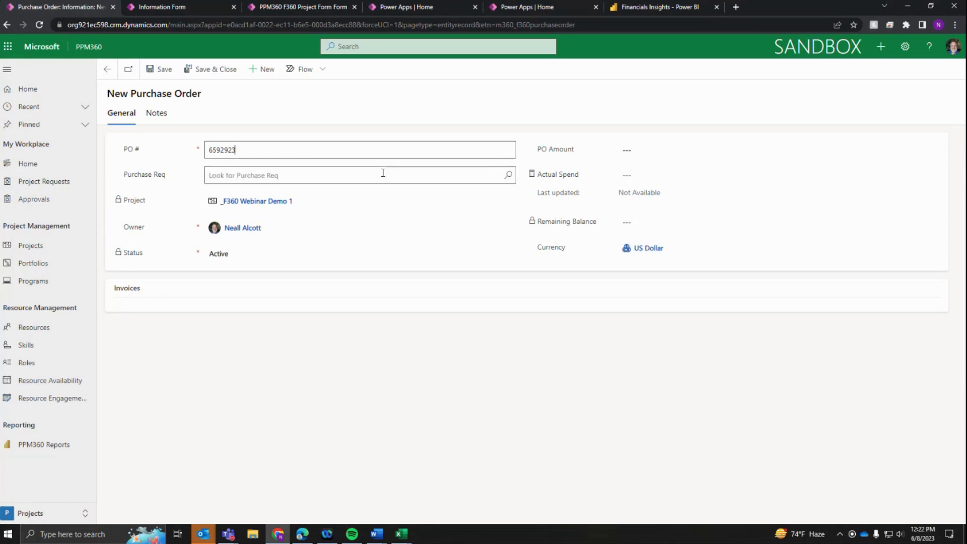
left_click(508, 179)
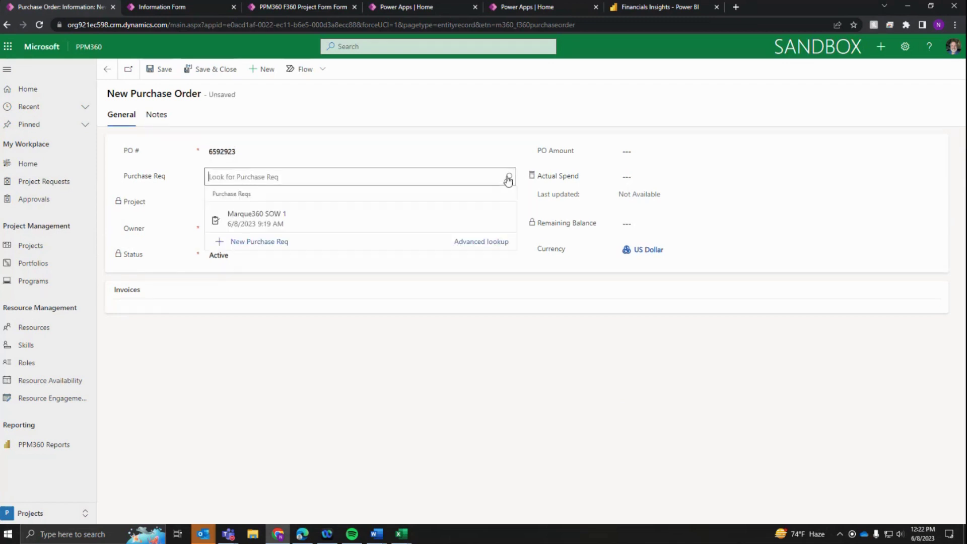
left_click(268, 220)
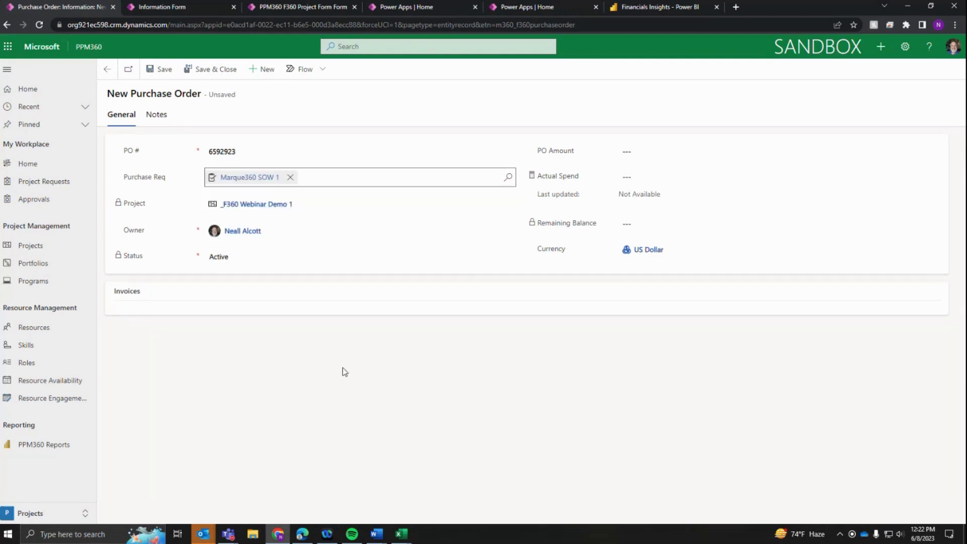
Step: Set the PO amount to $50,000, save the purchase order and return to the project
left_click(629, 152)
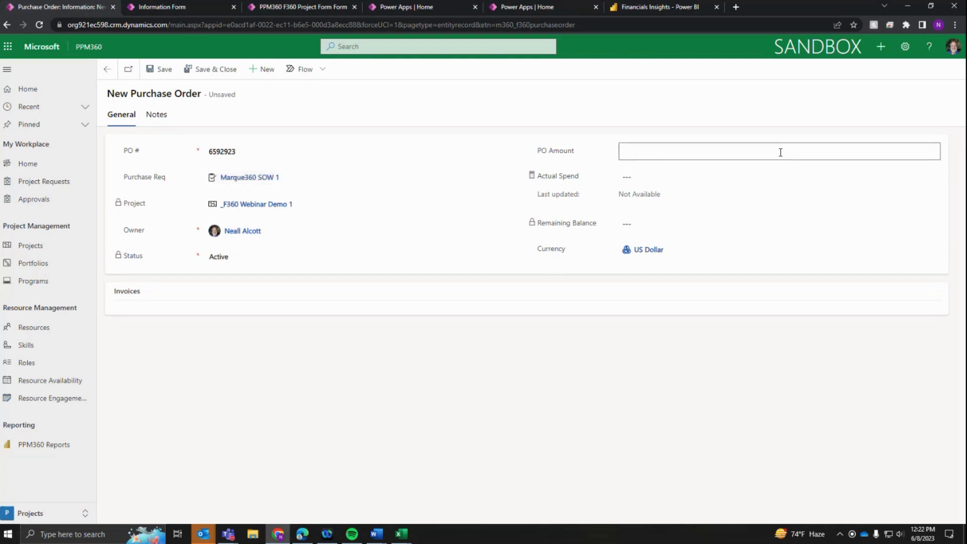
type("50000")
key("Tab")
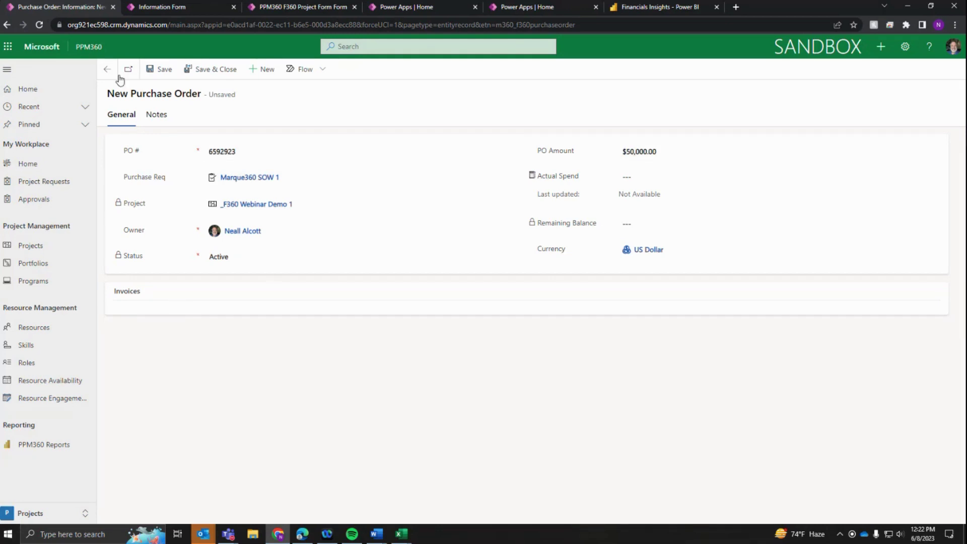
left_click(164, 71)
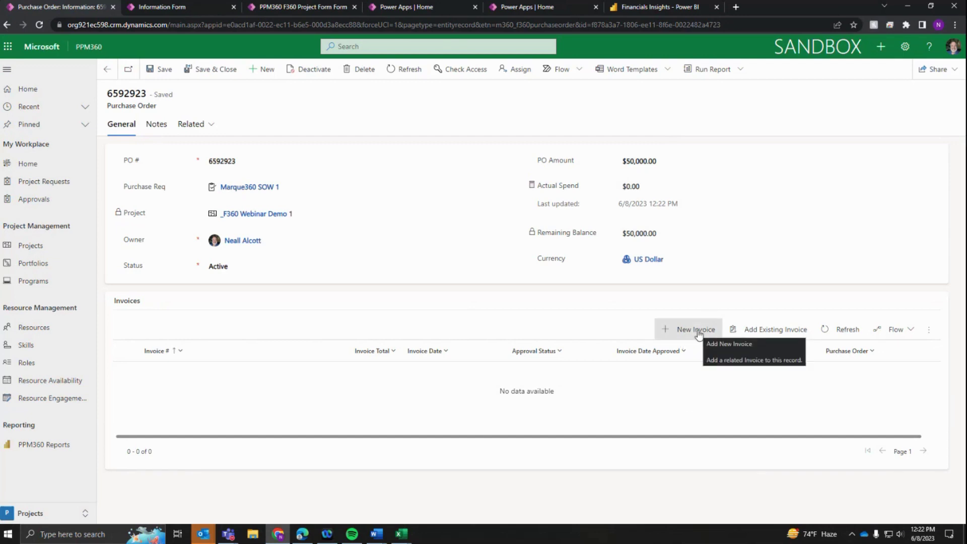
left_click(106, 69)
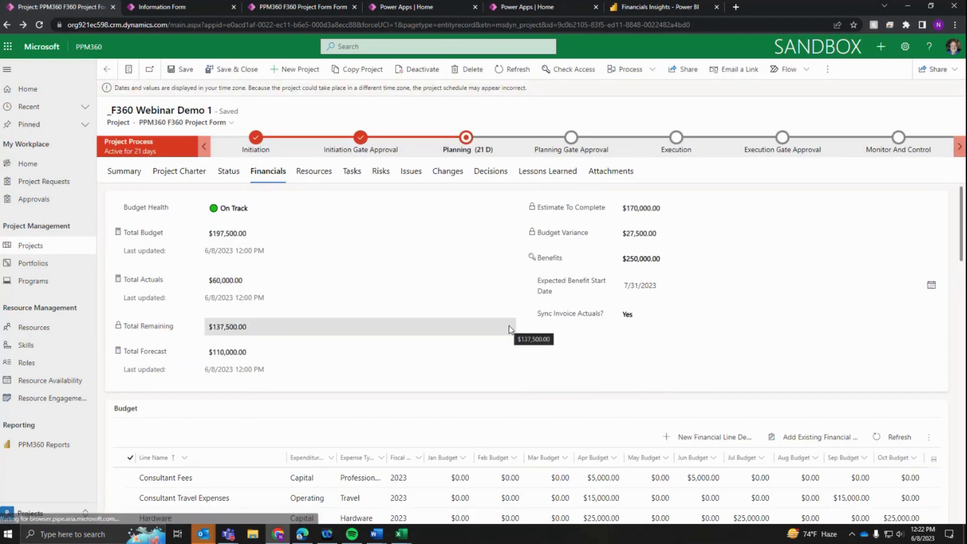
Step: Start a new project invoice against the $50,000 purchase order, entering its invoice number and a total of $15,000
scroll(509, 326, "down", 10)
scroll(509, 325, "down", 12)
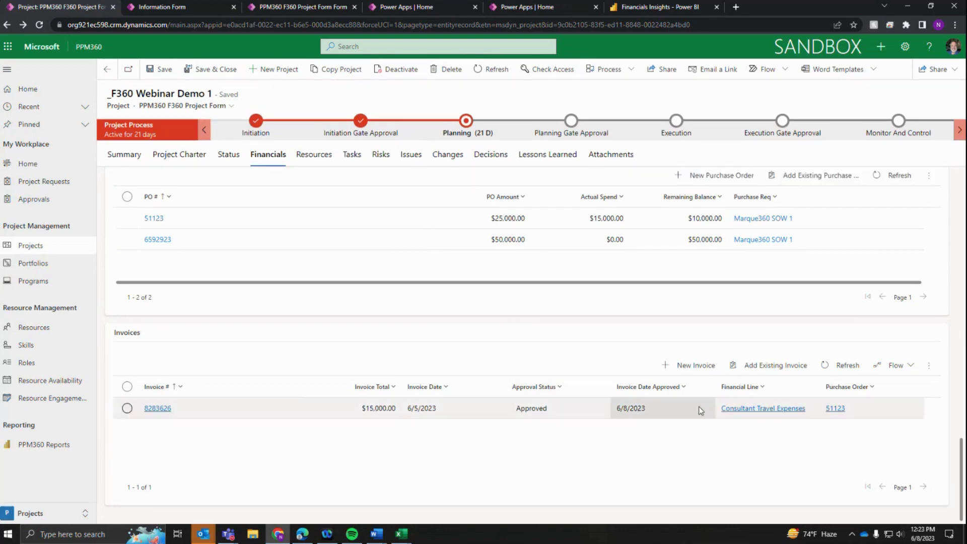
left_click(688, 366)
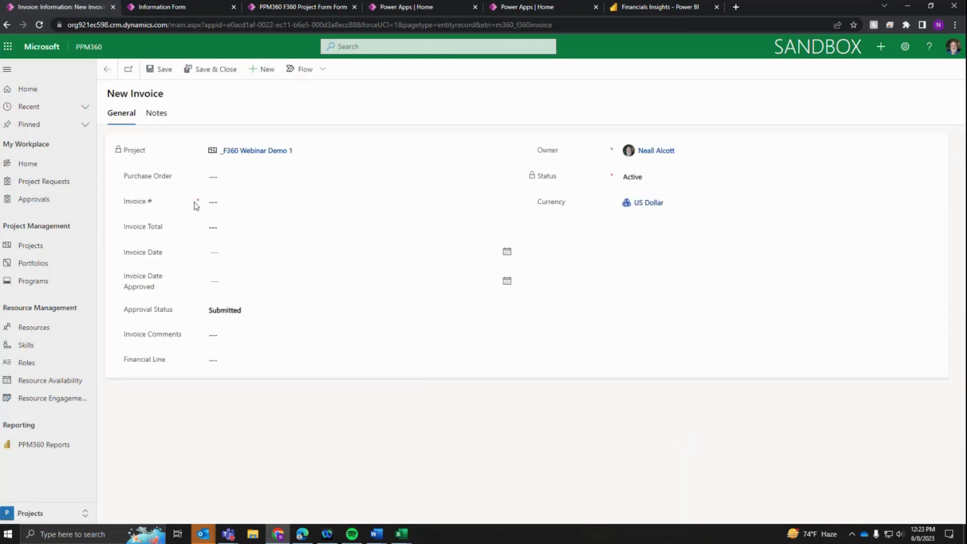
left_click(509, 178)
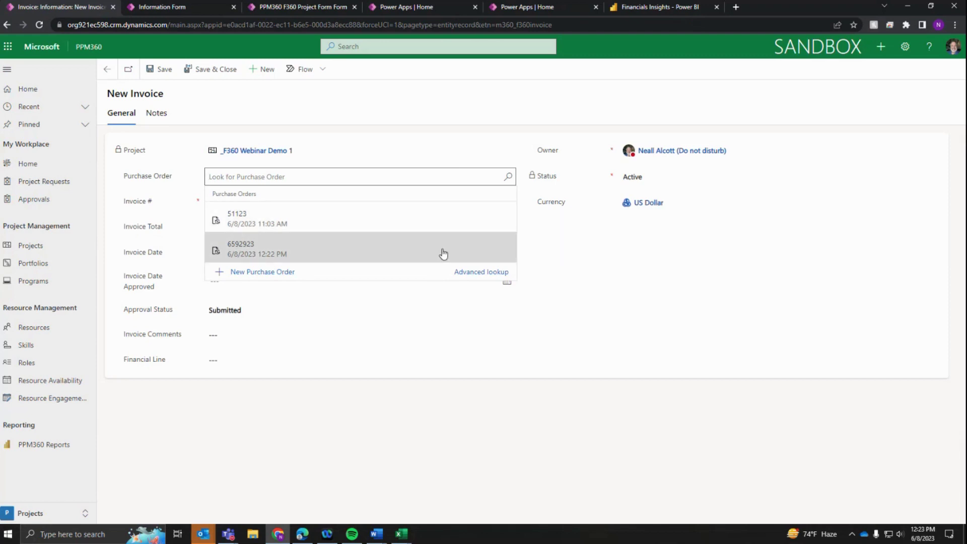
left_click(246, 250)
left_click(291, 204)
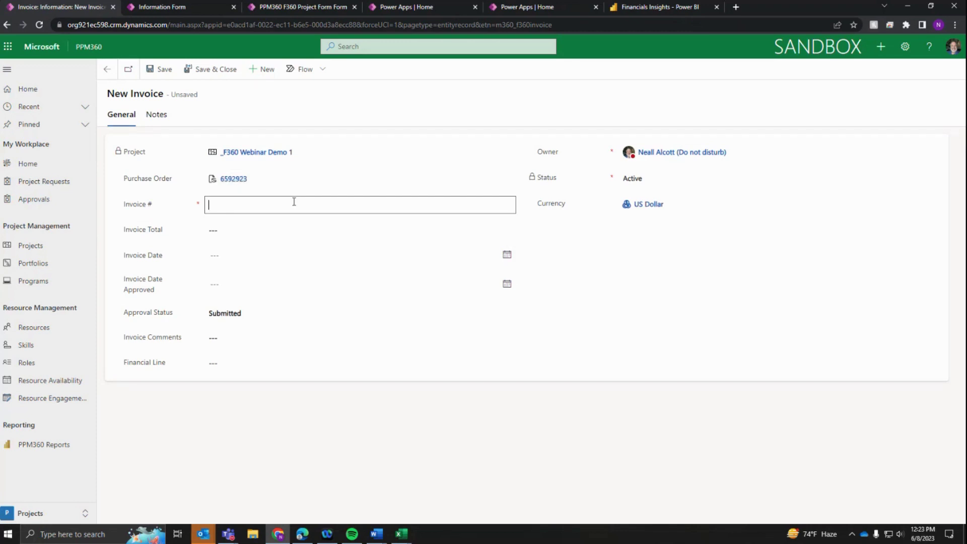
type("5378")
left_click(297, 227)
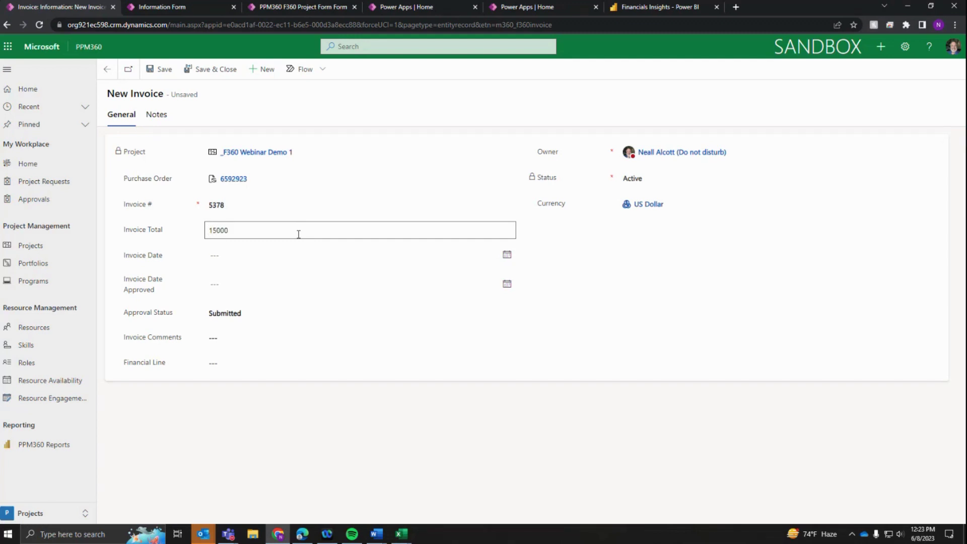
Step: Set the invoice date to 6/5/2023 and the invoice approval date to 6/9/2023
left_click(506, 259)
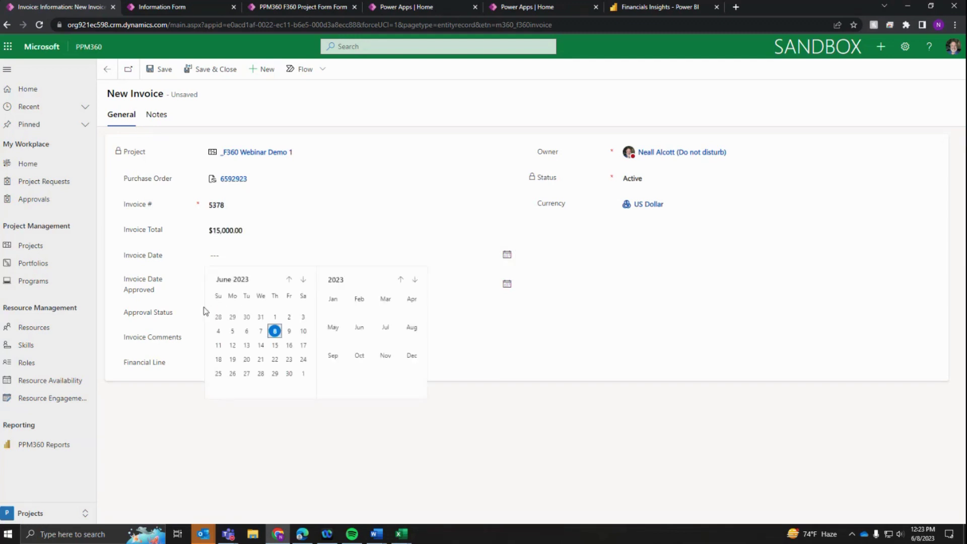
left_click(232, 332)
left_click(508, 287)
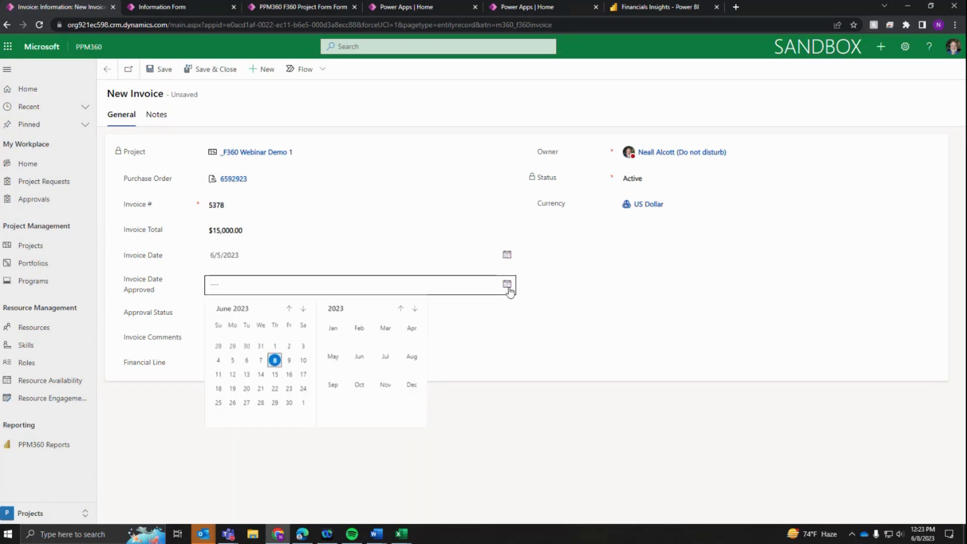
left_click(289, 361)
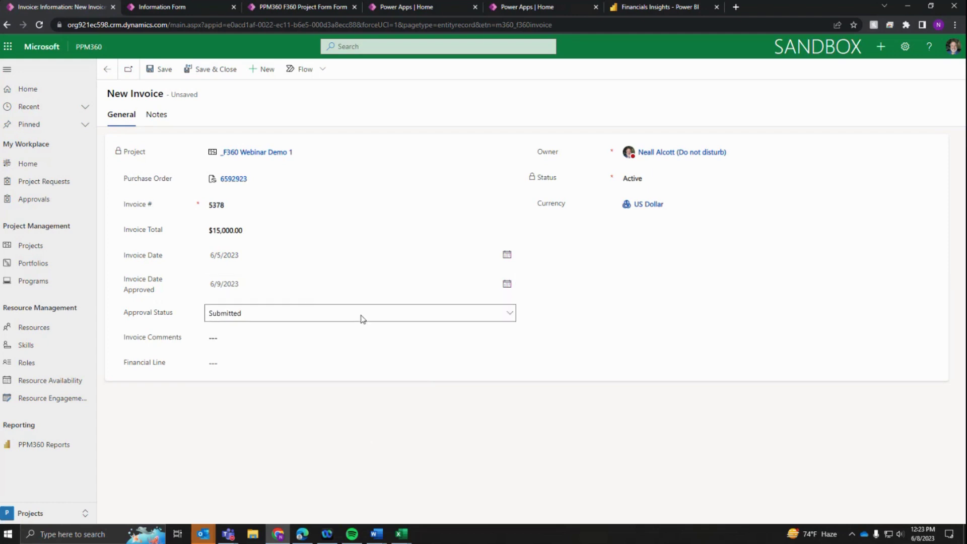
Step: Mark the invoice as Approved, add the comment "blah blah blah" and assign it to the Consultant Fees financial line
left_click(360, 316)
left_click(342, 348)
left_click(289, 342)
type("blah blah blah")
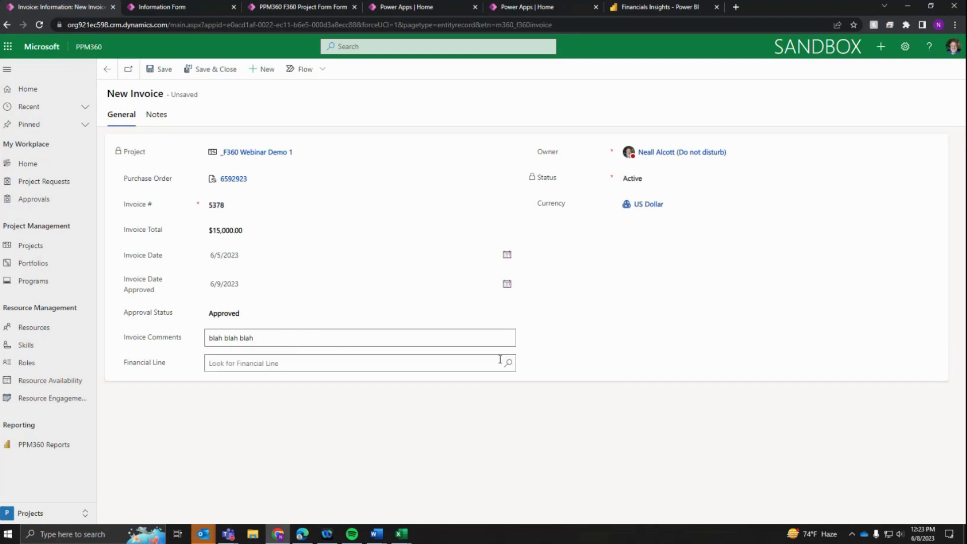
left_click(508, 364)
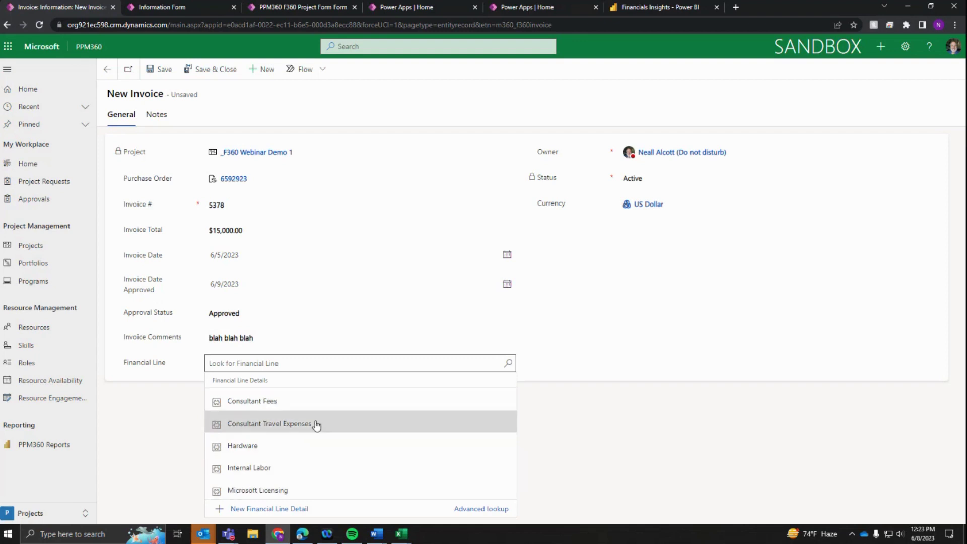
left_click(257, 402)
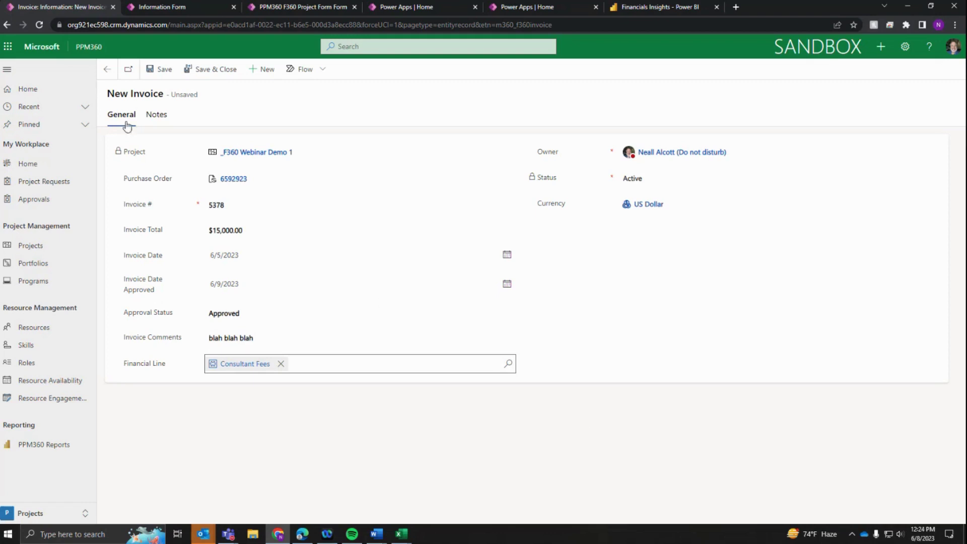
Step: Save the new invoice and open its notes
left_click(154, 116)
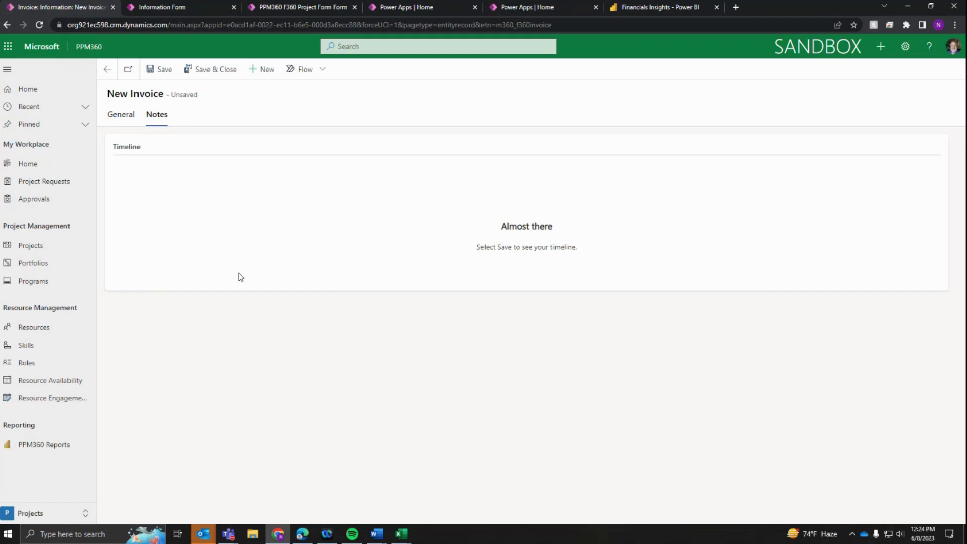
left_click(123, 116)
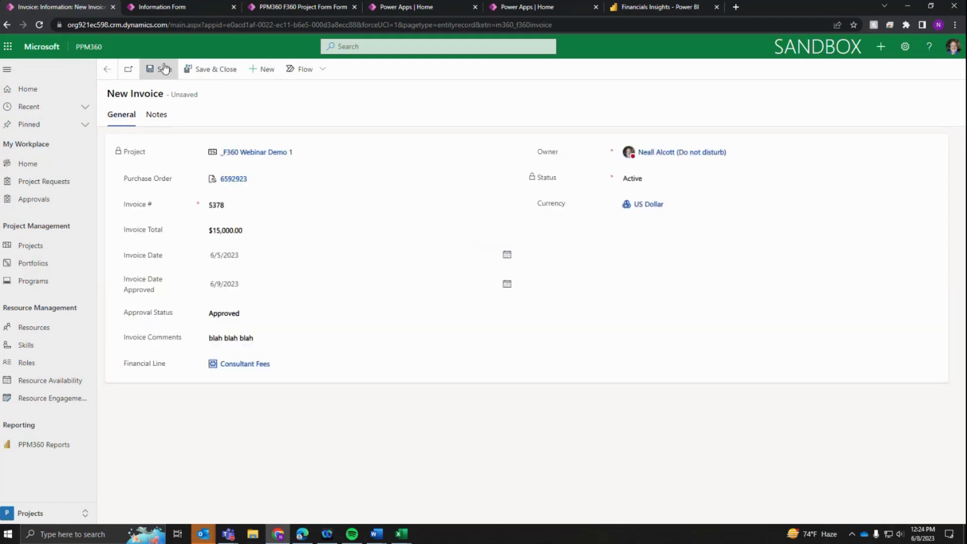
left_click(164, 70)
left_click(158, 131)
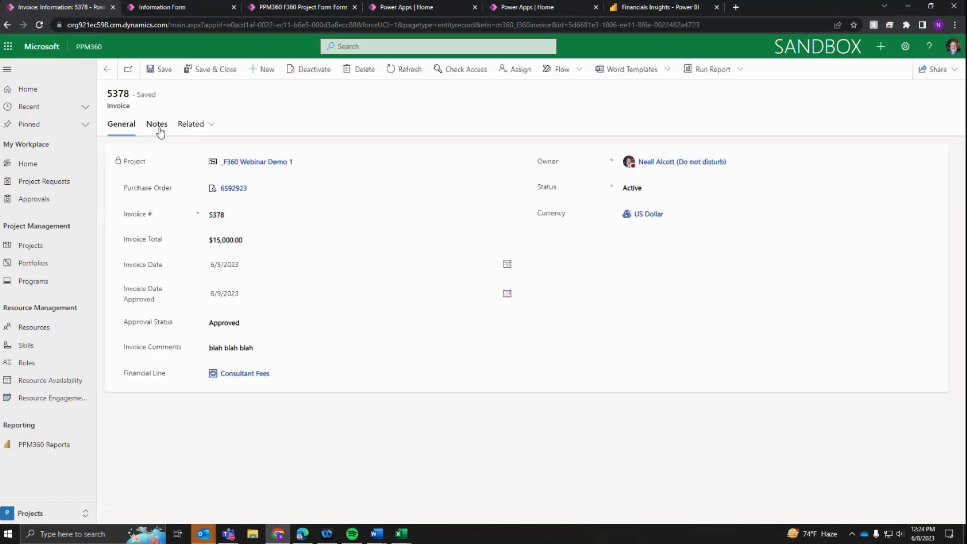
Step: Add a note titled "some quick notes" with the text "blah blah blah" to the invoice
left_click(233, 196)
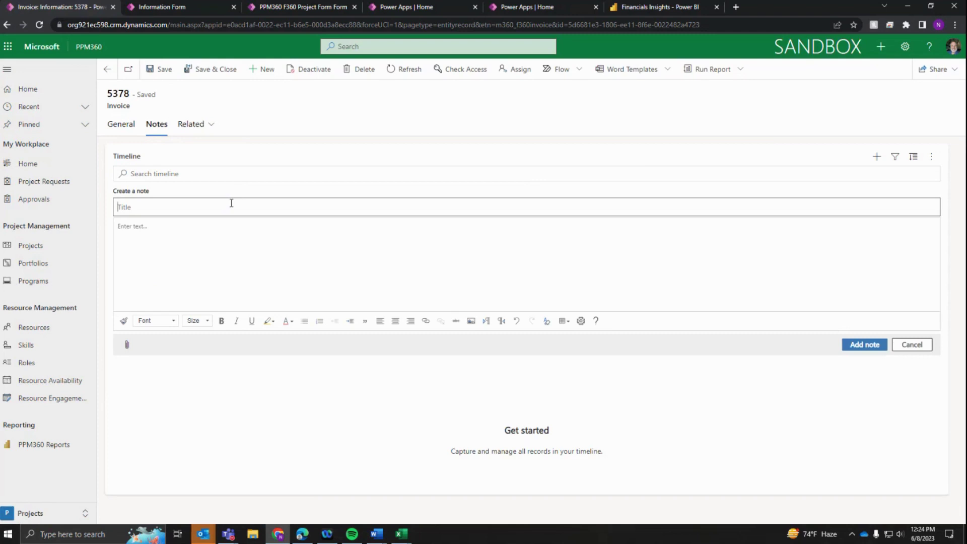
type("some quick notes")
left_click(227, 227)
type("blah blah blah")
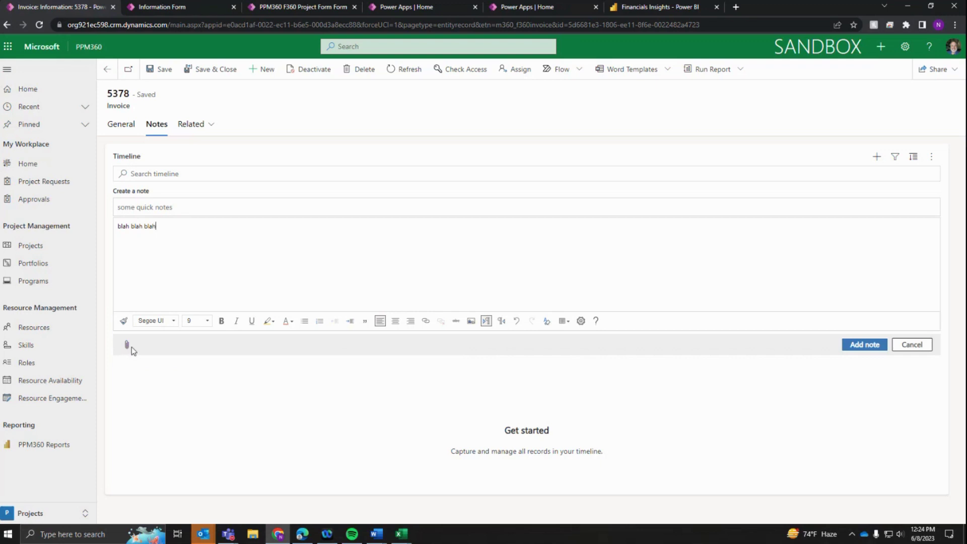
left_click(865, 346)
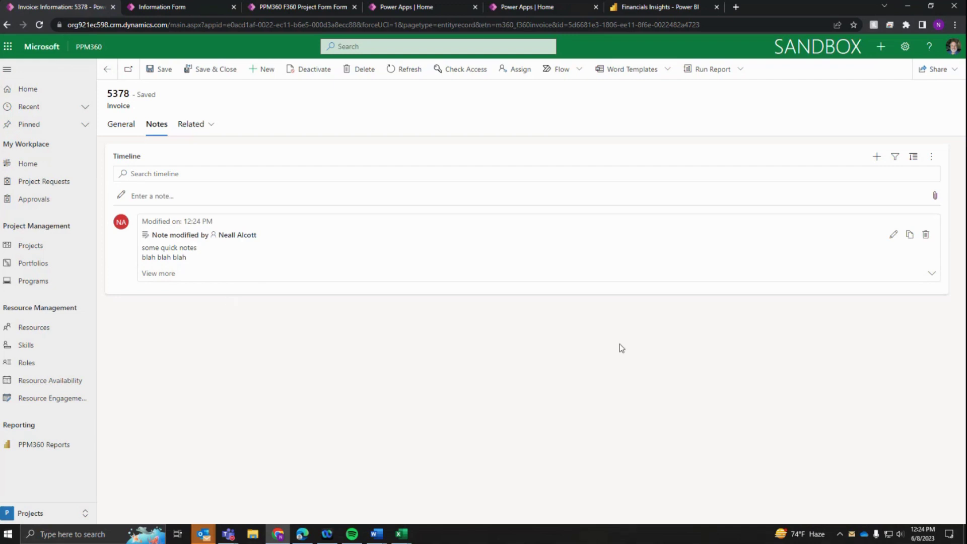
Step: Return to the project's financials and review its purchase orders, invoices, purchase requisitions, forecast, budget and overall financial figures
left_click(122, 125)
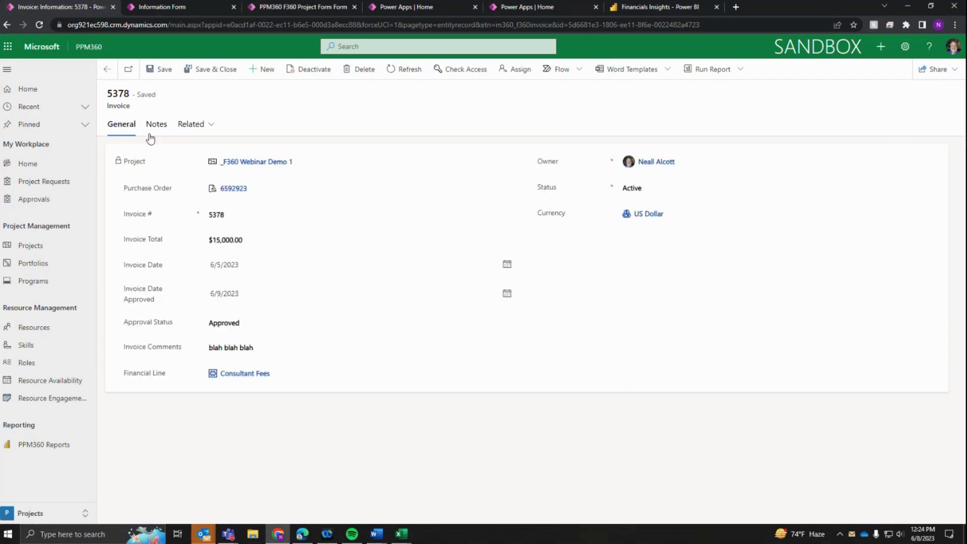
left_click(110, 76)
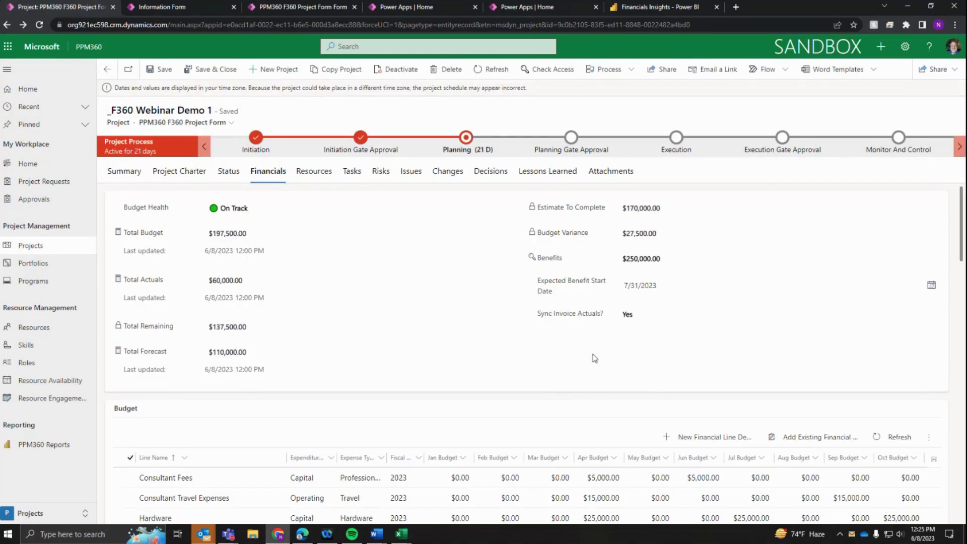
scroll(595, 358, "down", 8)
scroll(595, 358, "down", 15)
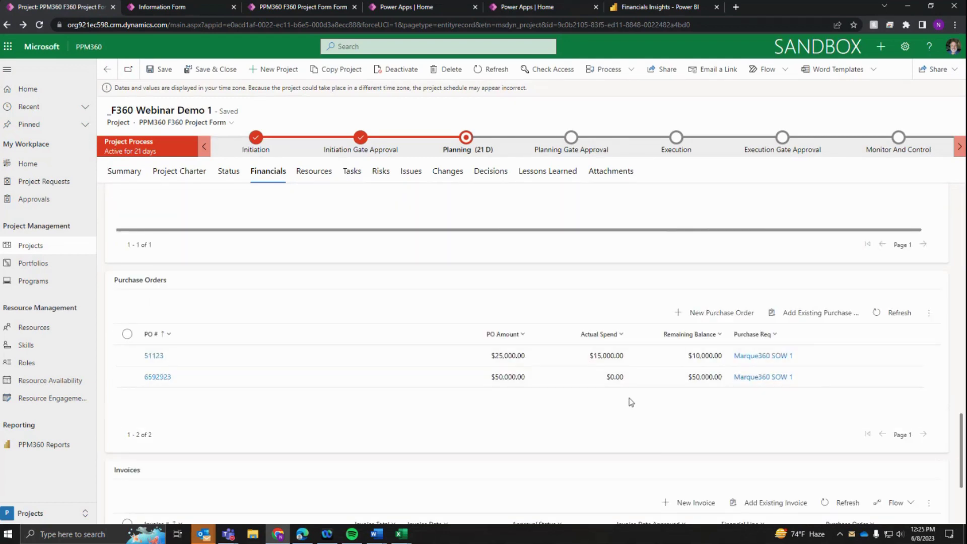
scroll(632, 402, "down", 3)
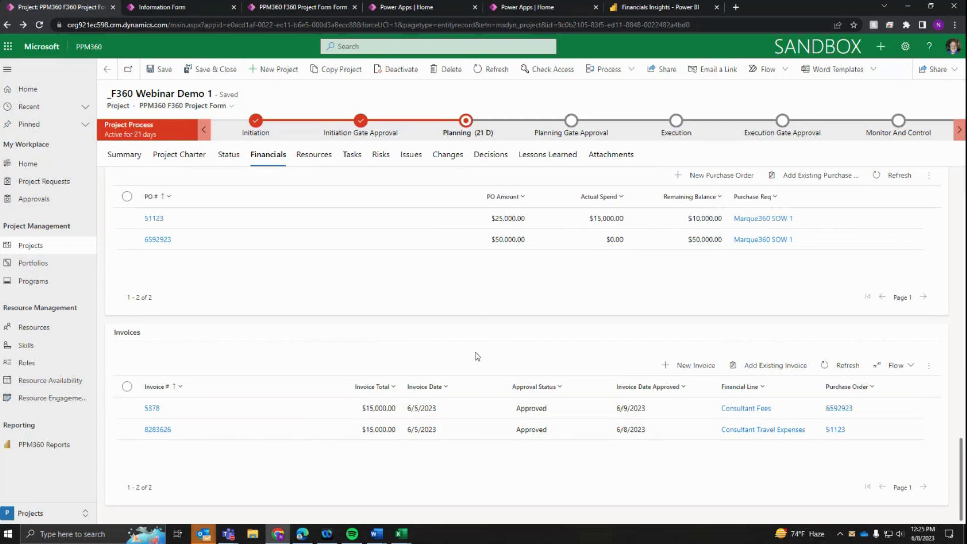
scroll(478, 357, "up", 4)
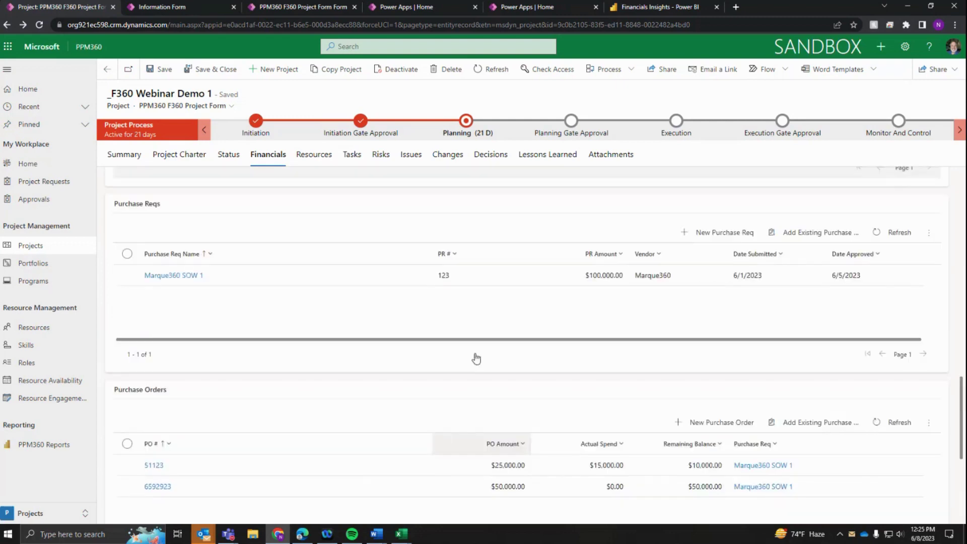
scroll(461, 398, "up", 10)
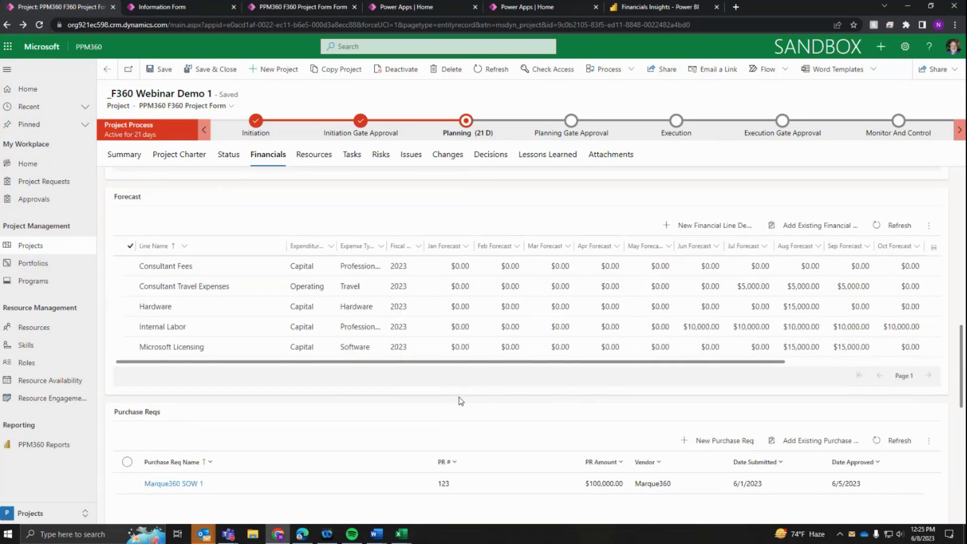
scroll(460, 399, "up", 3)
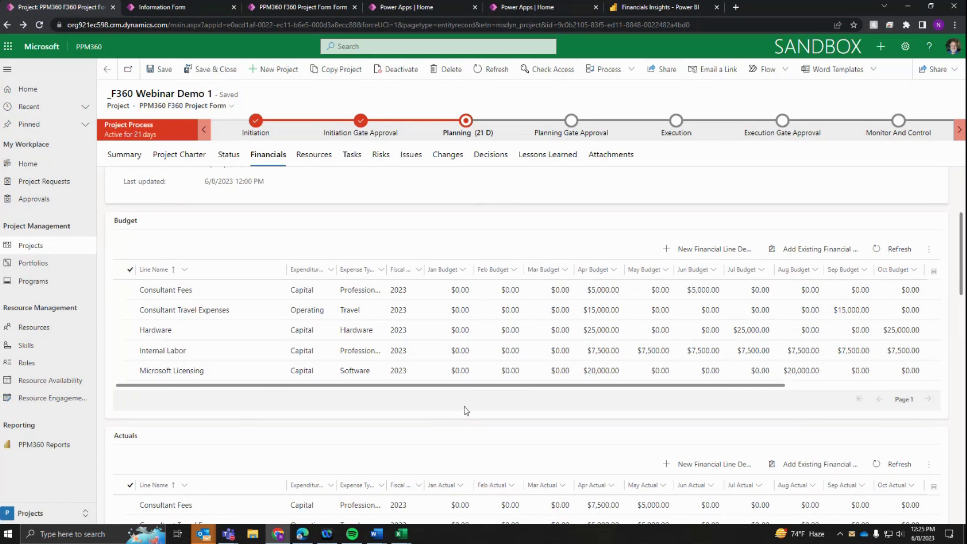
scroll(489, 426, "up", 3)
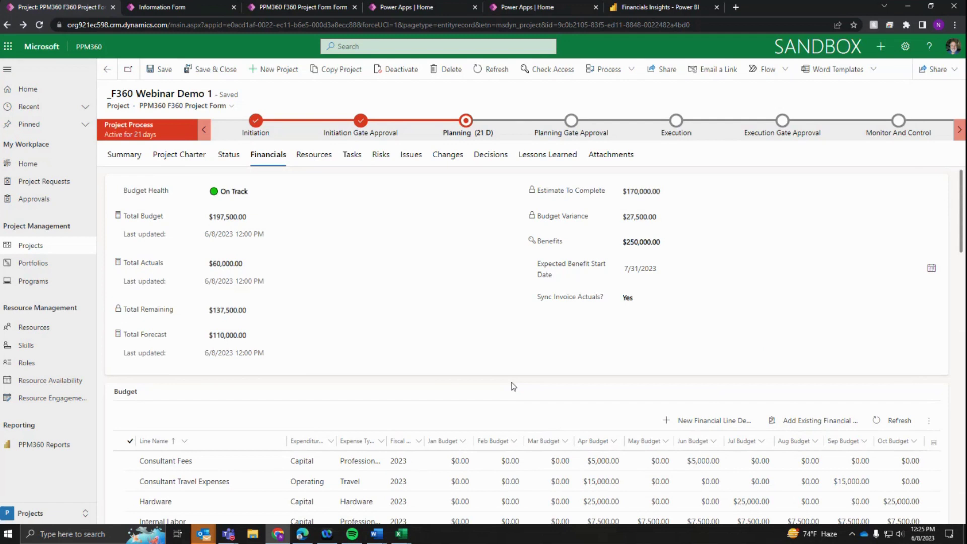
Step: Add the Effort, Effort remaining and Effort completed columns to the project's task grid
left_click(353, 155)
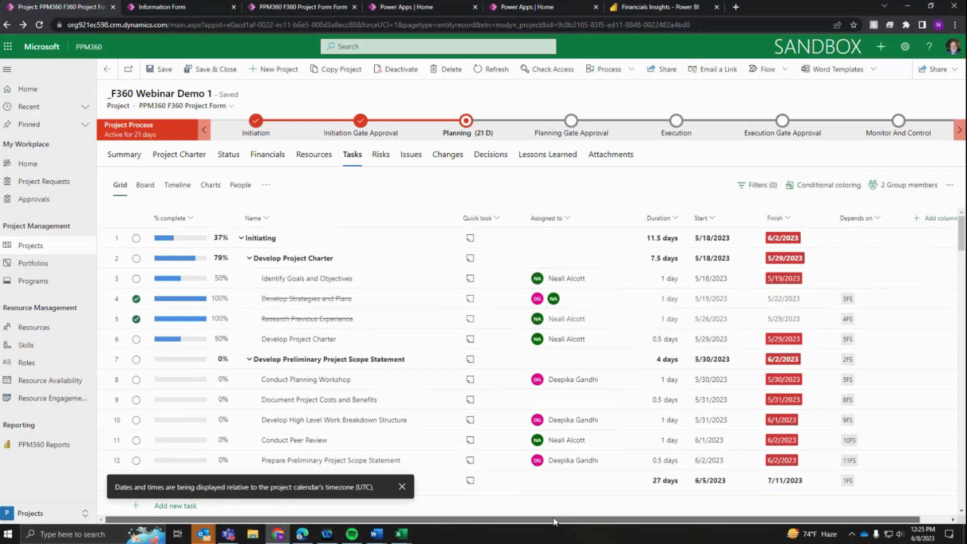
left_click_drag(553, 516, 582, 517)
left_click(918, 219)
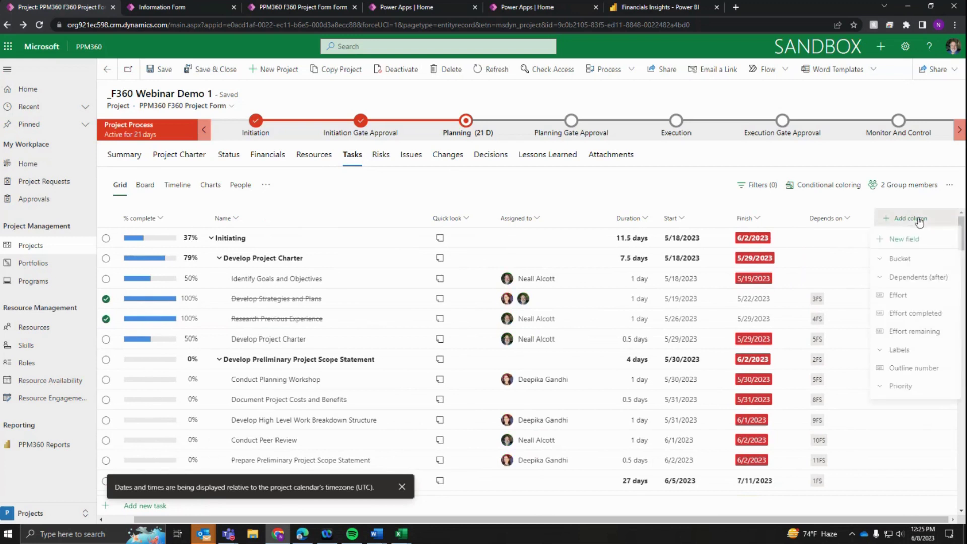
left_click(905, 301)
left_click(920, 220)
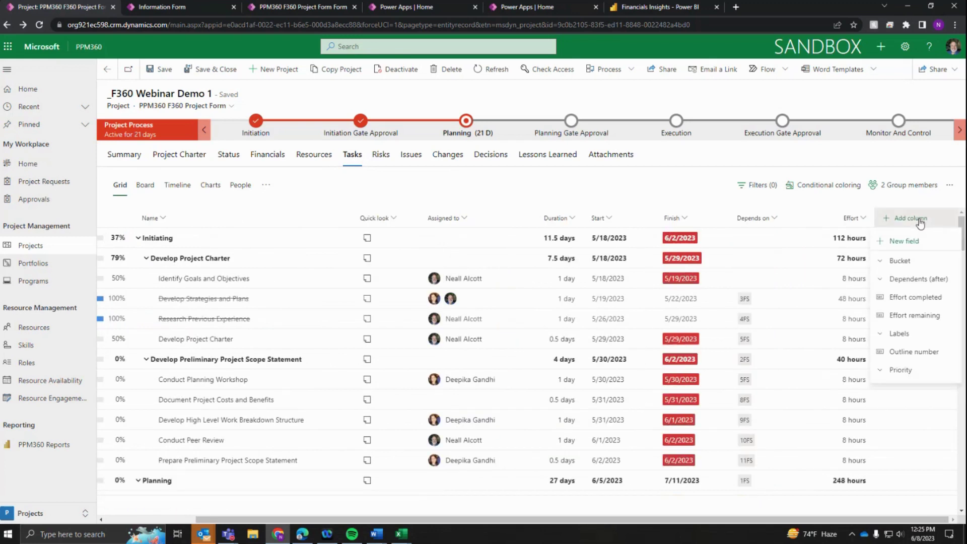
left_click(912, 315)
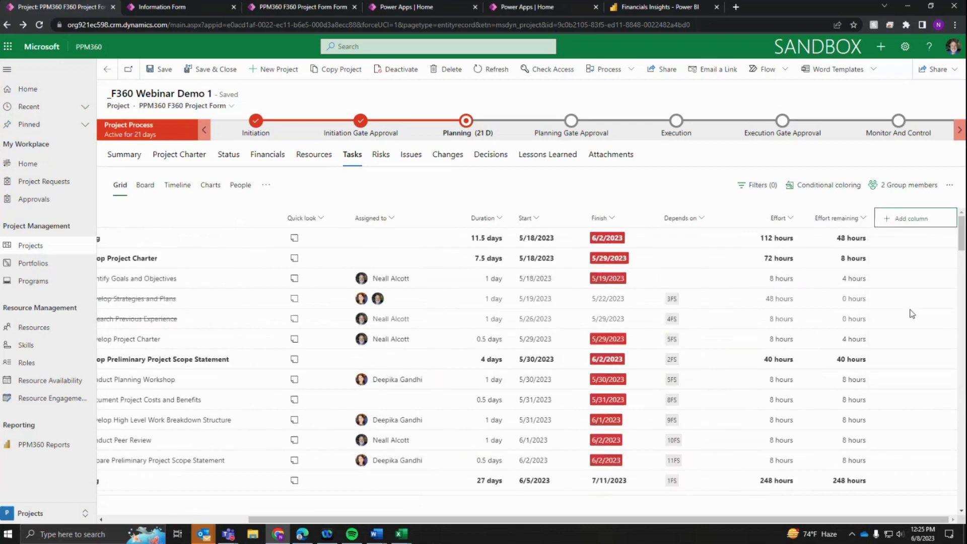
left_click(917, 224)
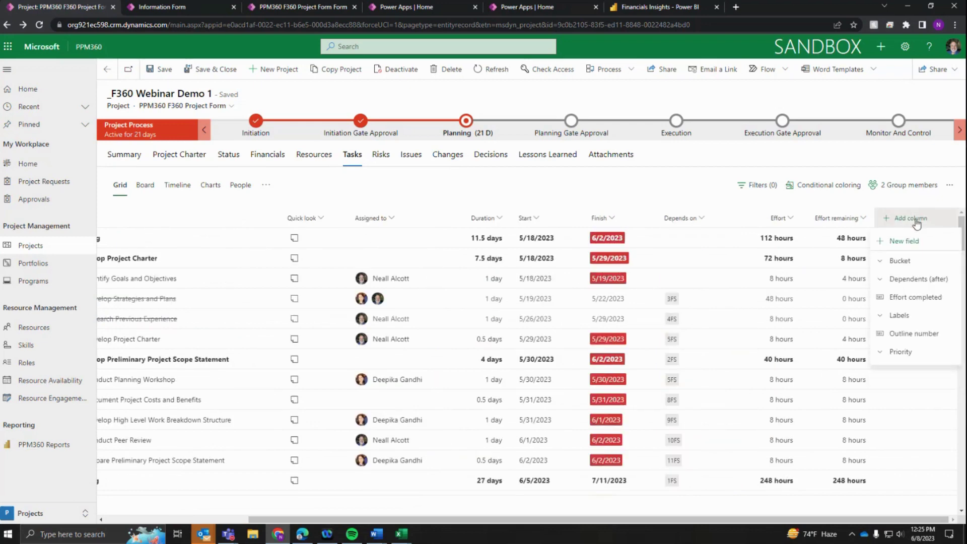
left_click(910, 299)
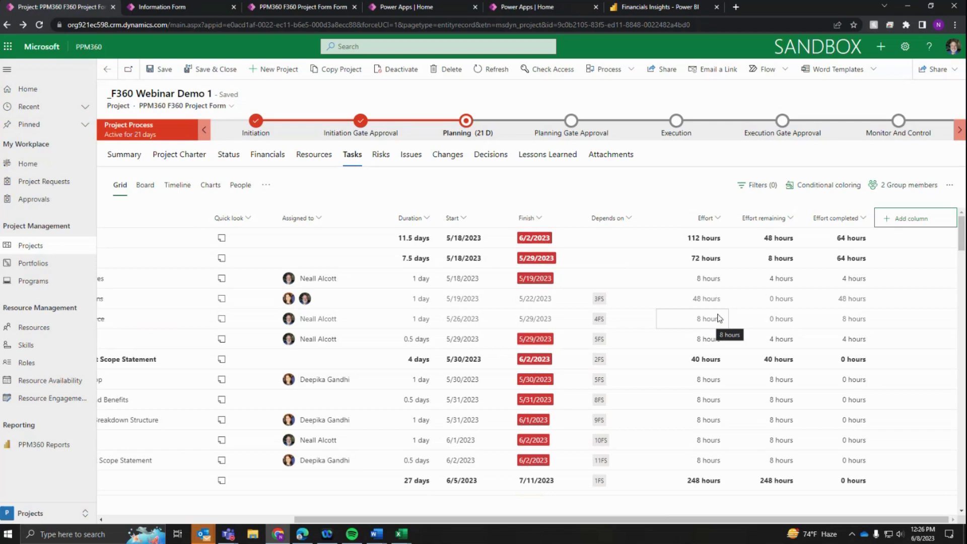
Step: Return to the project's financials and inspect the editable August to October forecast cells of the Internal Labor line
left_click(279, 157)
scroll(512, 367, "down", 5)
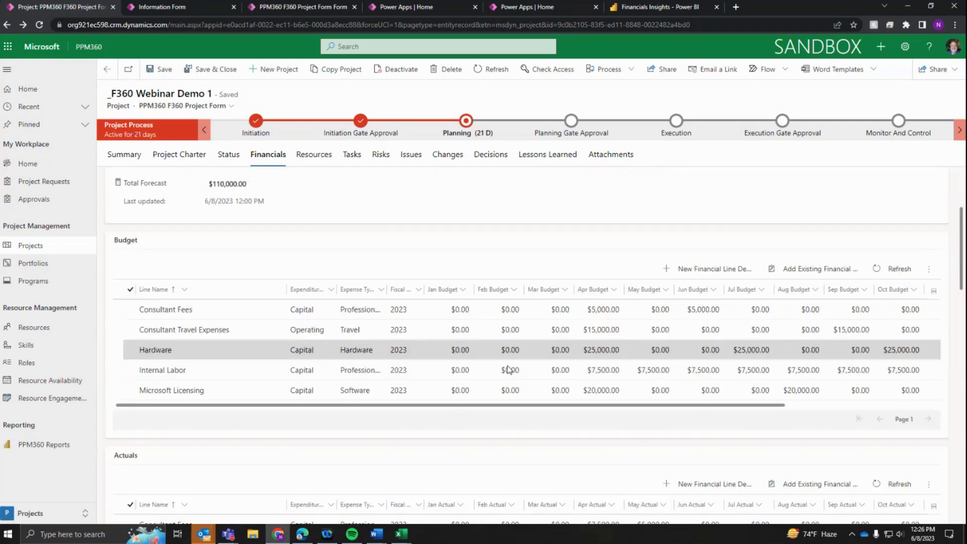
scroll(674, 460, "down", 5)
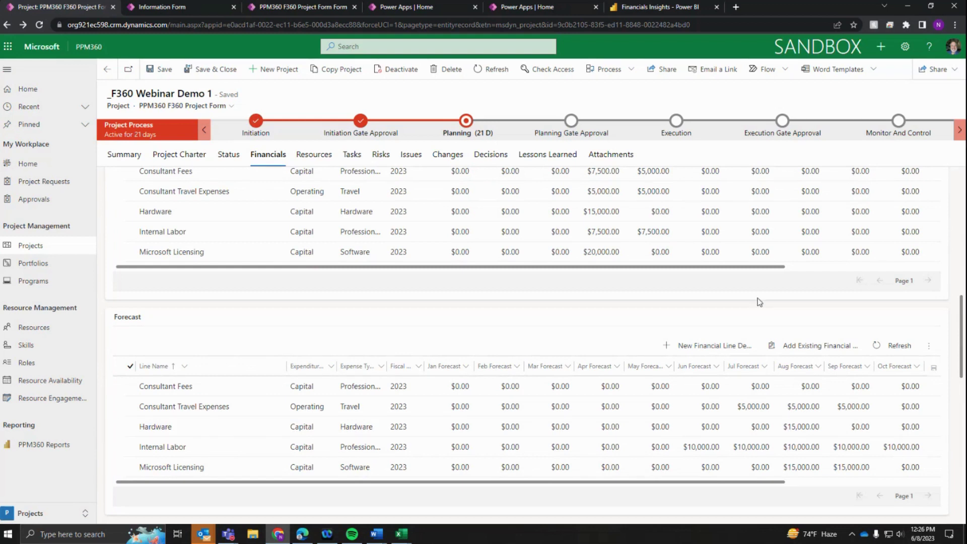
left_click(806, 448)
key("Tab")
key("Tab")
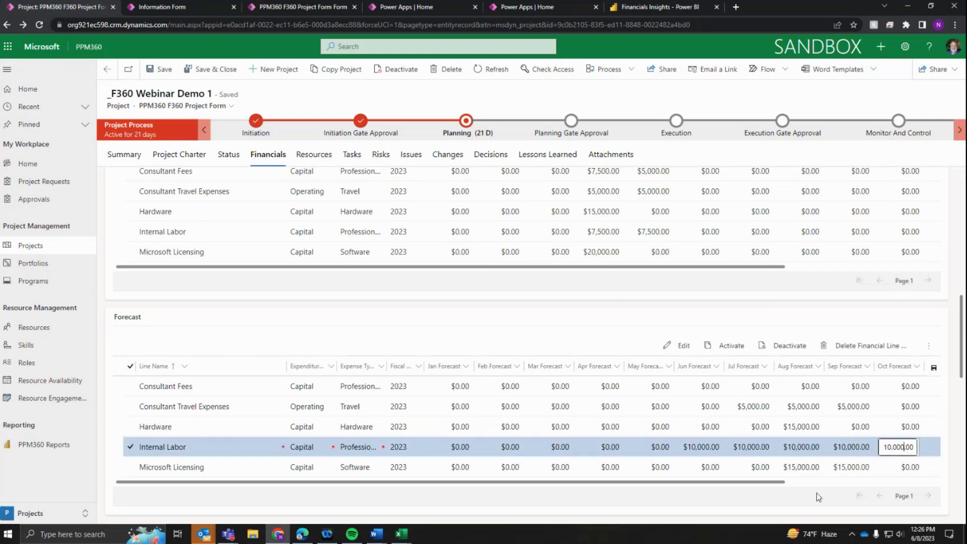
left_click(804, 450)
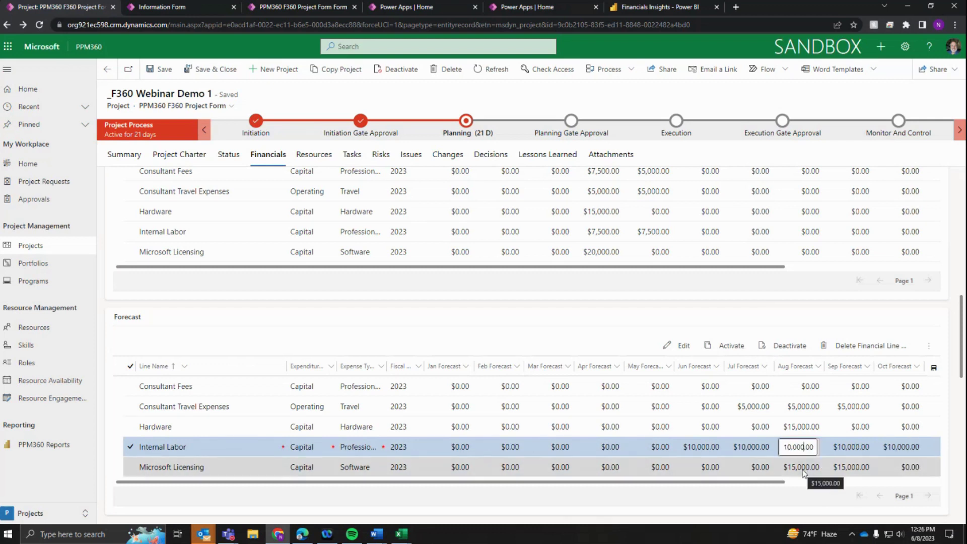
left_click(583, 343)
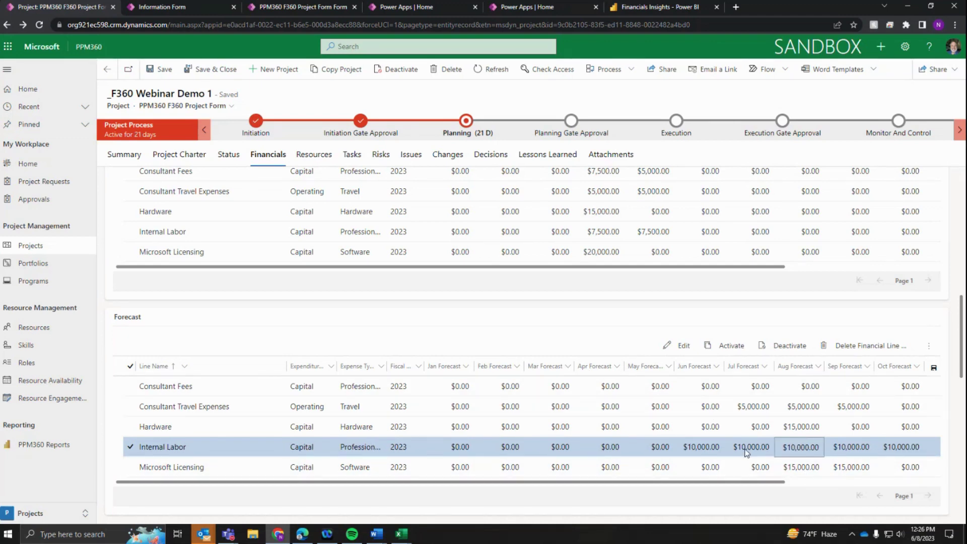
Step: Review the project's financial figures and summary details, and examine the budget, actuals and forecast lines once more
scroll(604, 340, "up", 2)
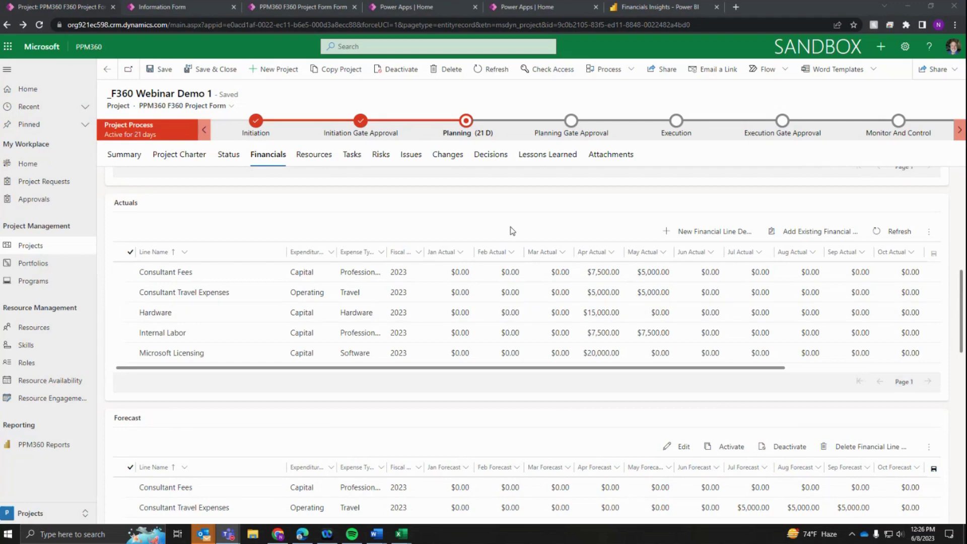
scroll(512, 231, "up", 3)
scroll(539, 303, "up", 5)
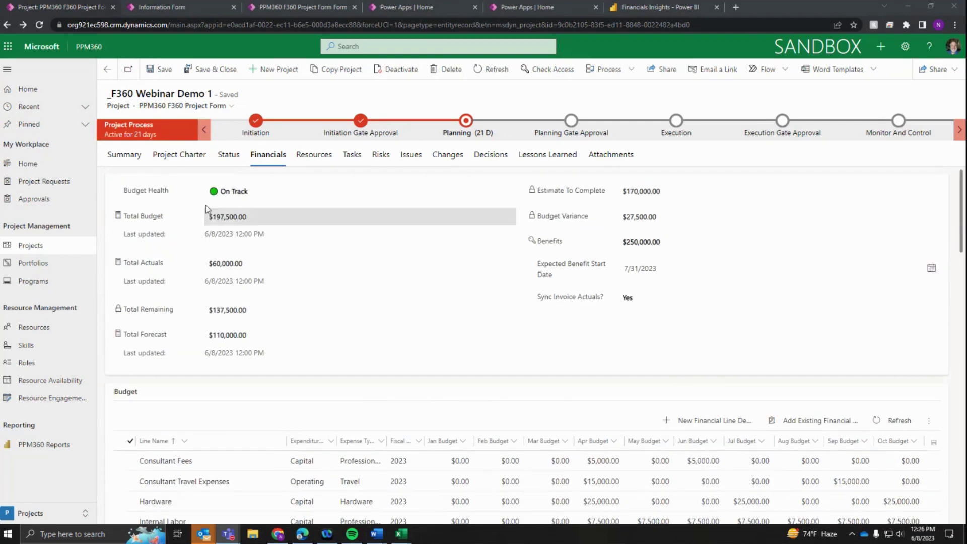
left_click(132, 155)
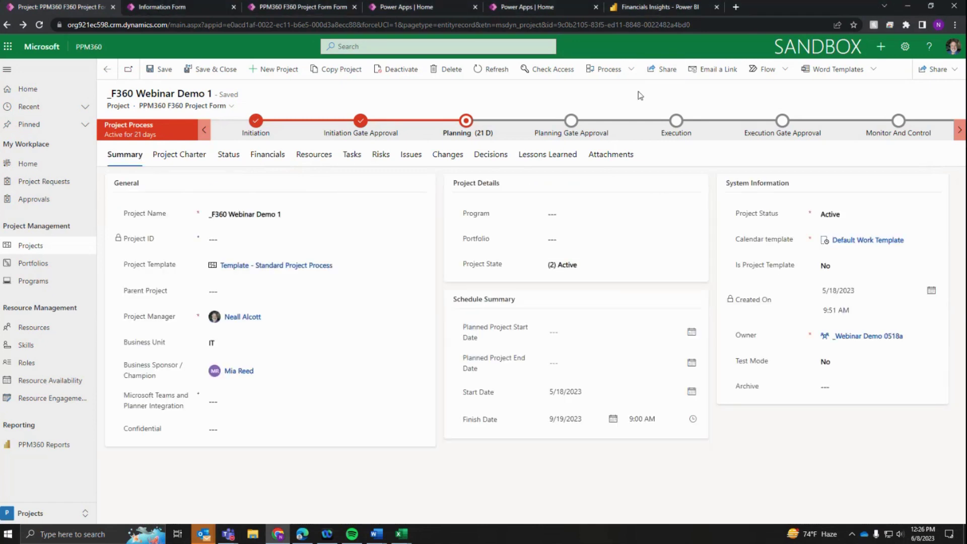
left_click(271, 158)
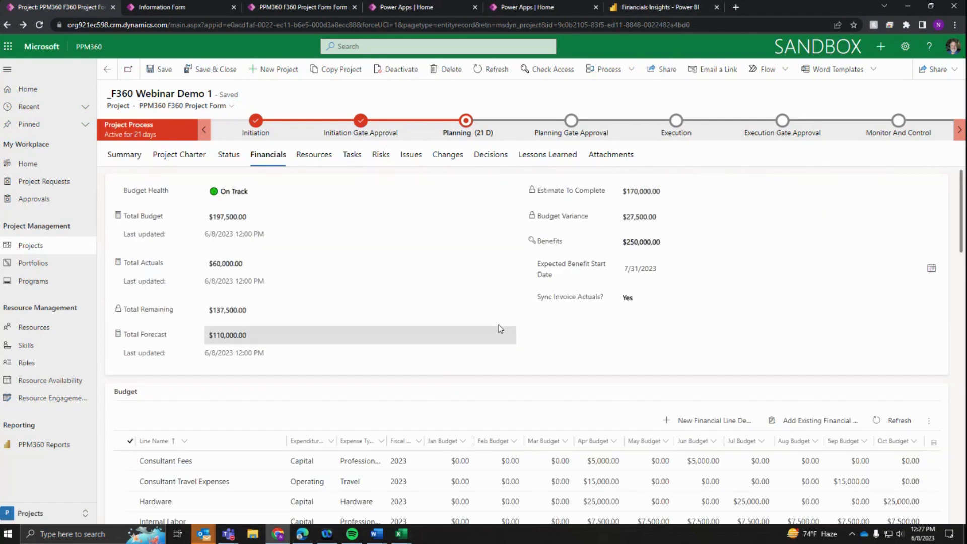
scroll(502, 328, "down", 2)
scroll(501, 328, "down", 4)
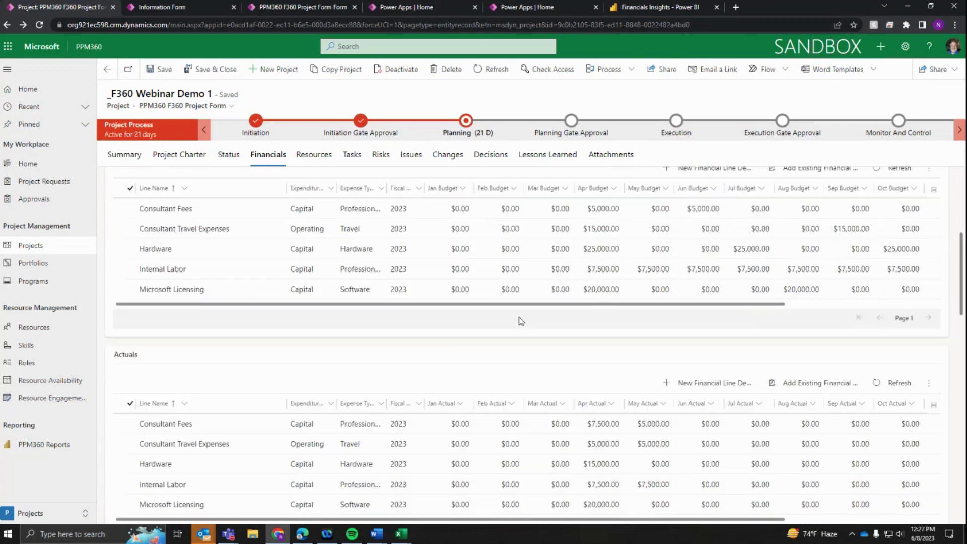
scroll(521, 322, "down", 4)
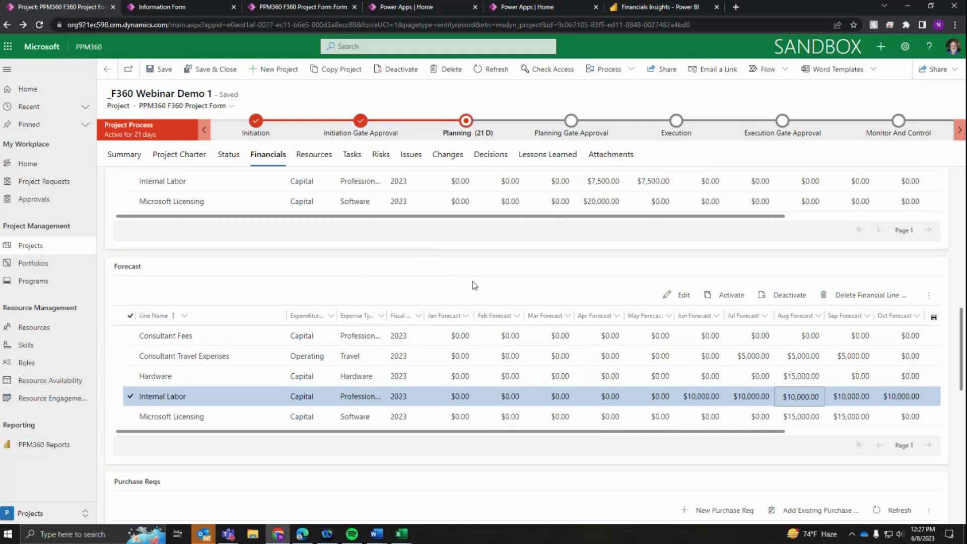
Step: Switch to the Financials Insights report in Power BI and filter its Financials Overview page to the Azure DevOps Implementation project
left_click(658, 9)
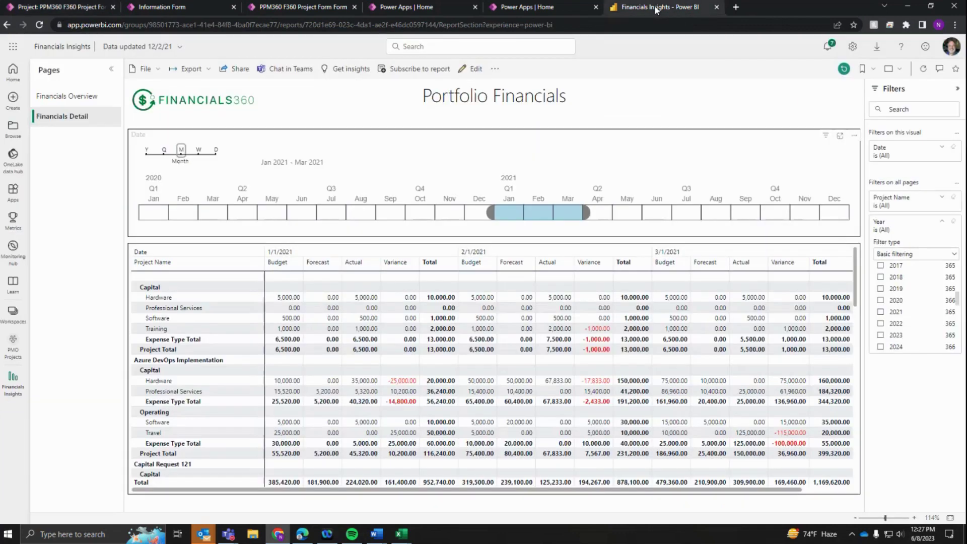
left_click(61, 99)
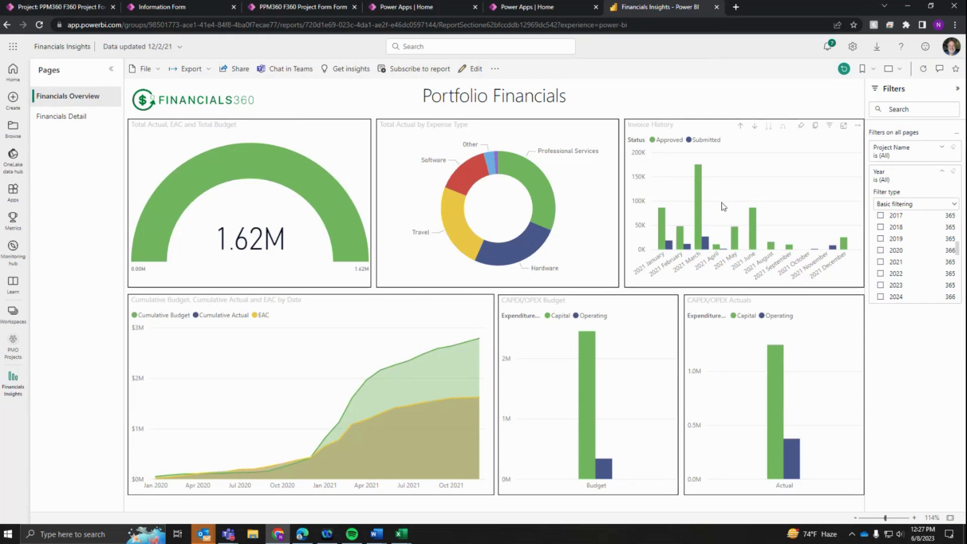
left_click(931, 153)
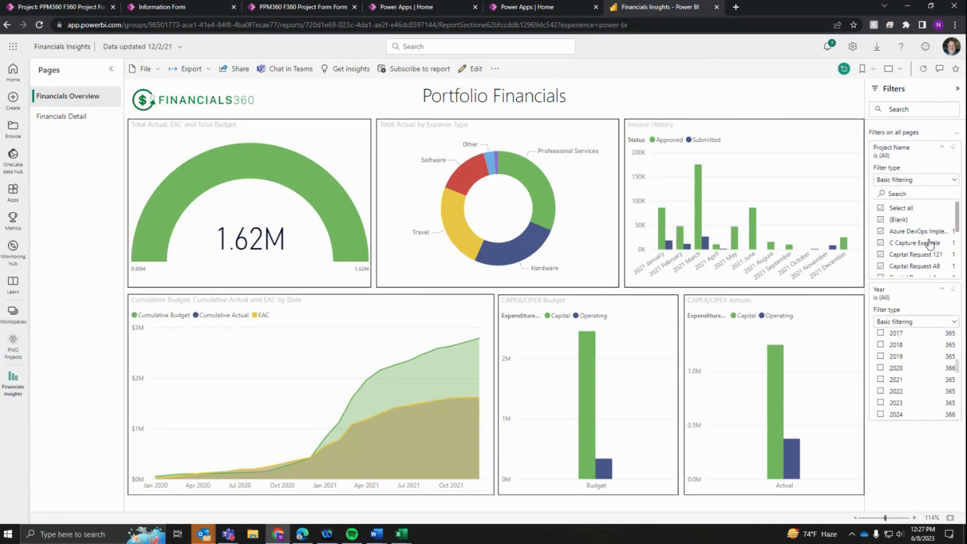
left_click(881, 208)
left_click(882, 231)
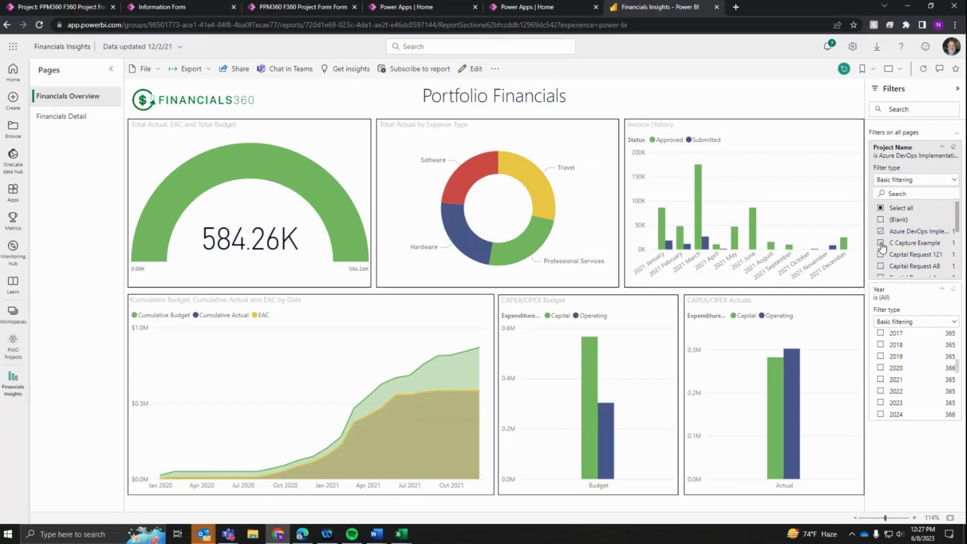
Step: Try adding C Capture Example and Capital Request 121 to the project filter, and return it to Azure DevOps Implementation alone
left_click(881, 244)
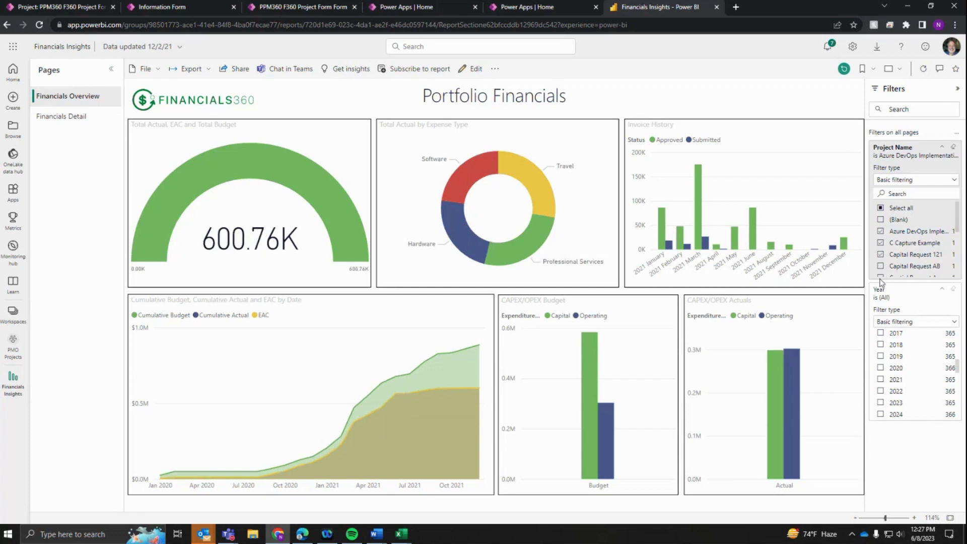
left_click(882, 232)
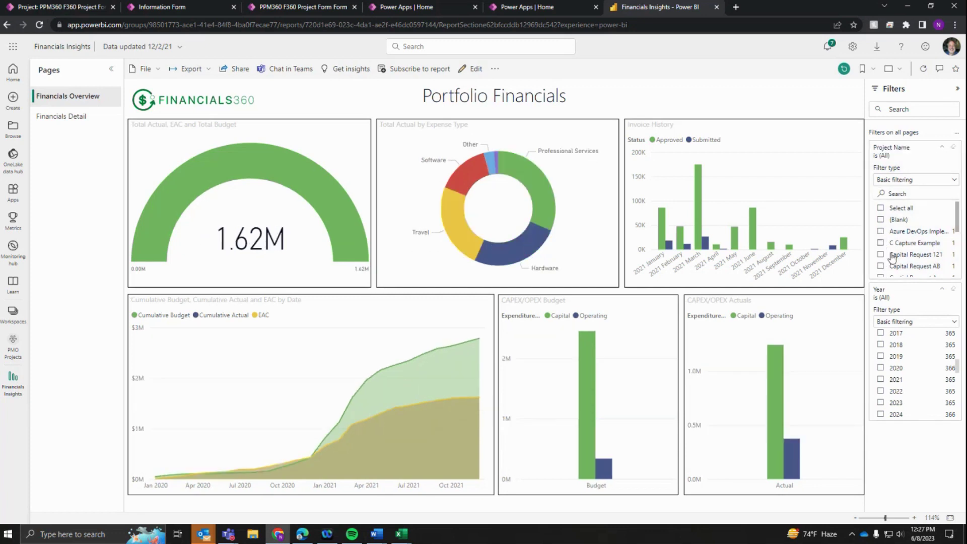
left_click(882, 232)
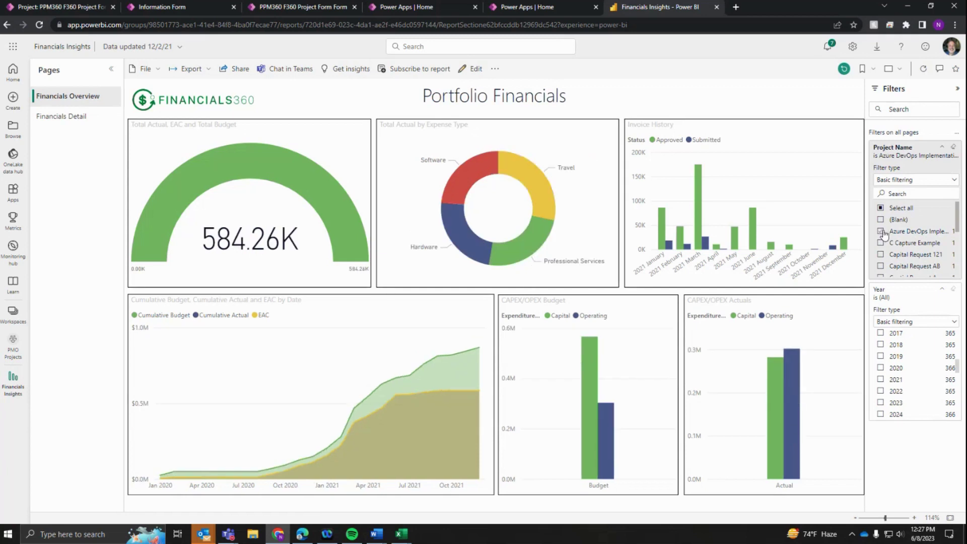
Step: Clear the Azure DevOps Implementation project filter, and cross-filter the overview by the Travel and Software expense types before removing that selection
left_click(883, 232)
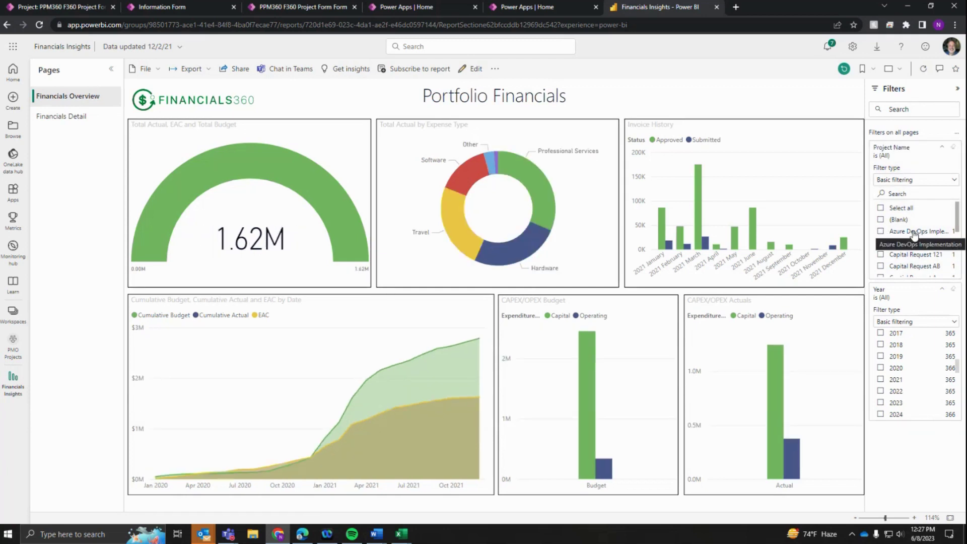
left_click(454, 217)
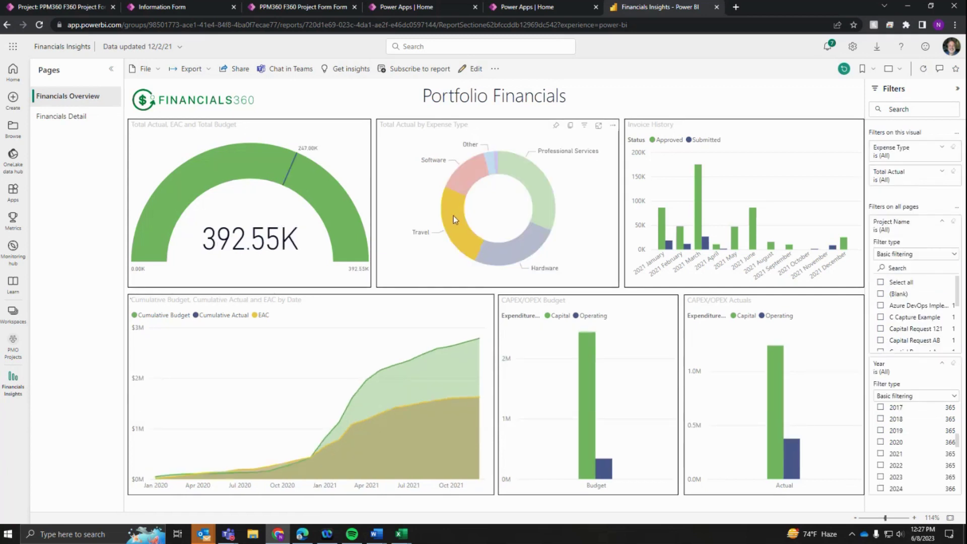
left_click(466, 182)
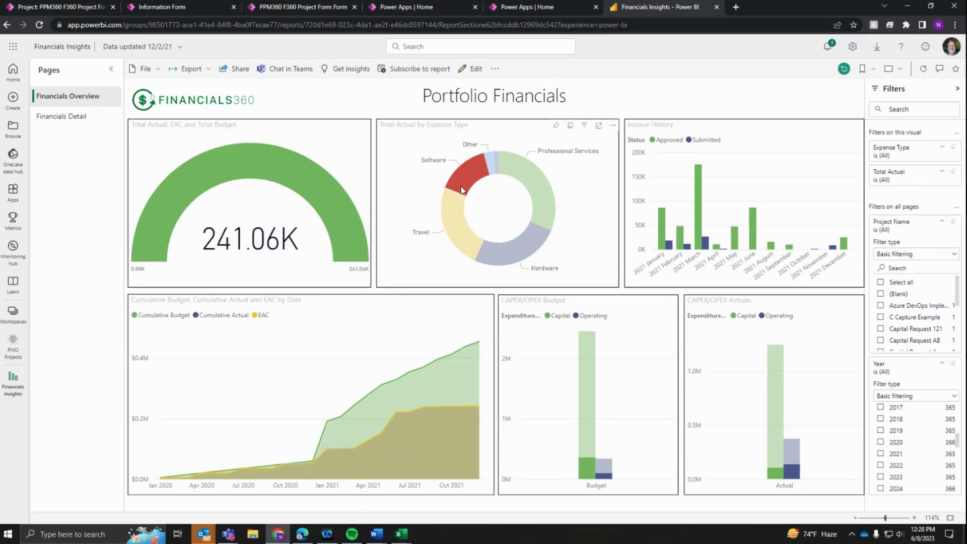
mouse_move(468, 184)
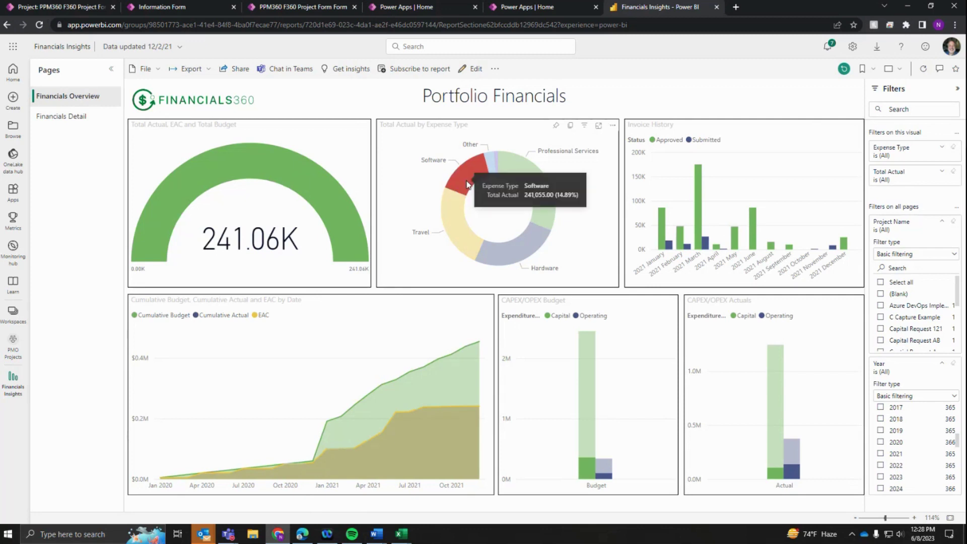
left_click(468, 184)
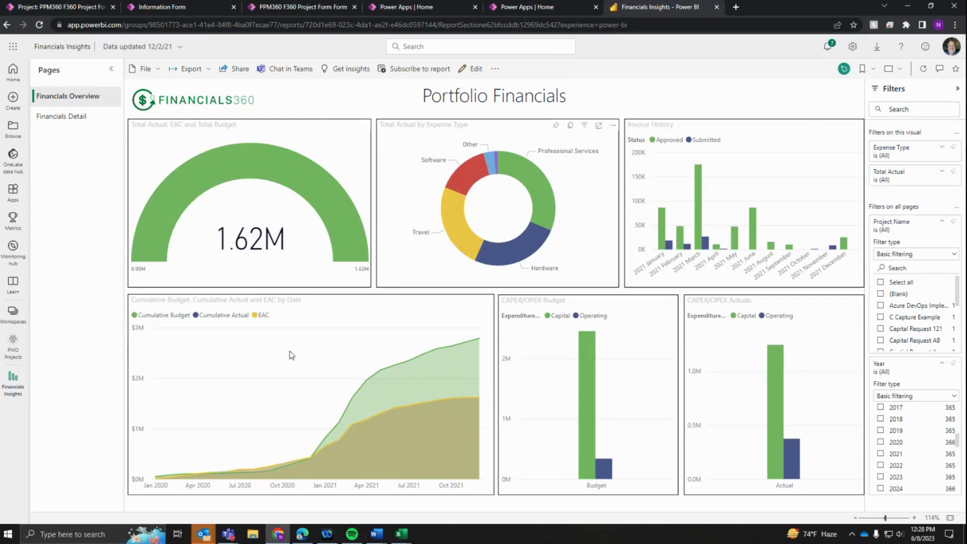
Step: Open the Financials Detail page and examine the monthly budget, forecast, actual and variance rows for each project
left_click(50, 115)
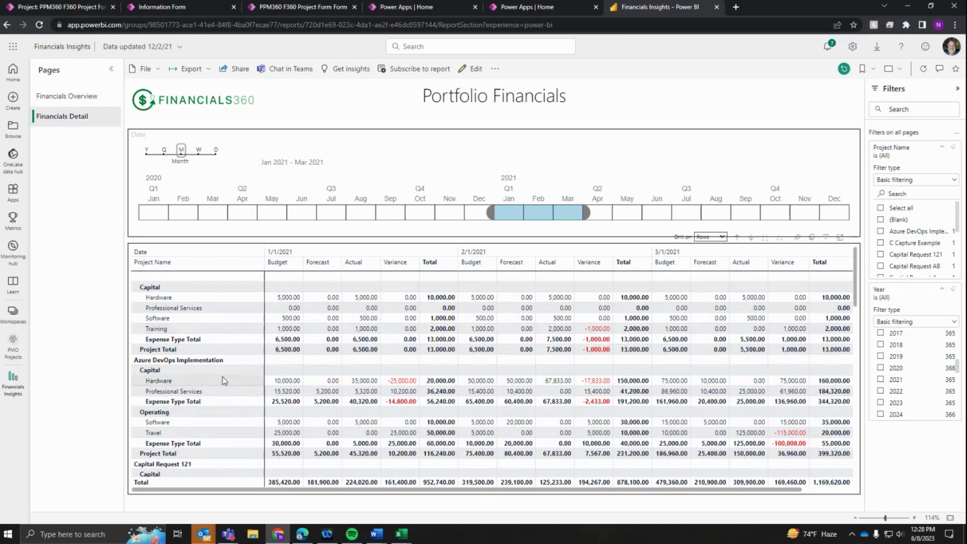
scroll(229, 377, "down", 2)
scroll(229, 378, "down", 2)
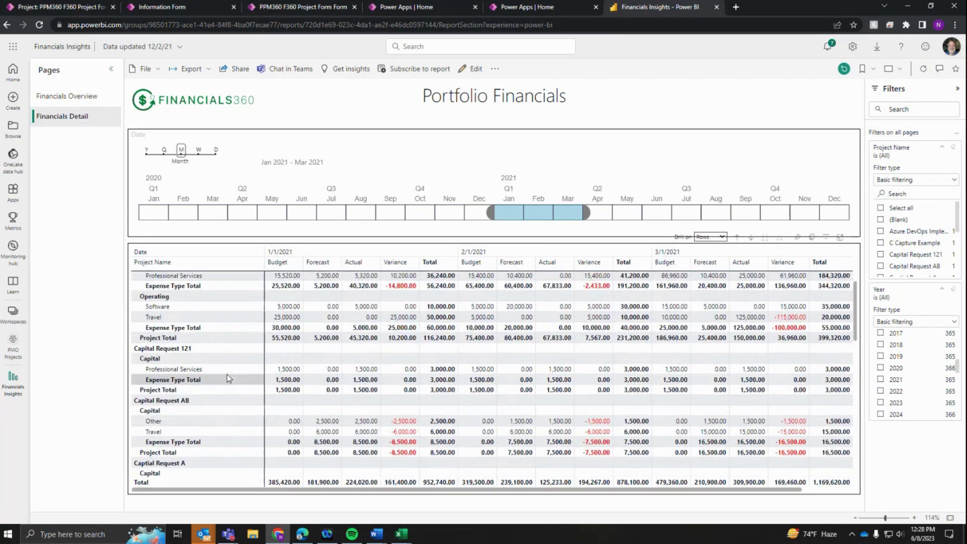
scroll(227, 377, "up", 2)
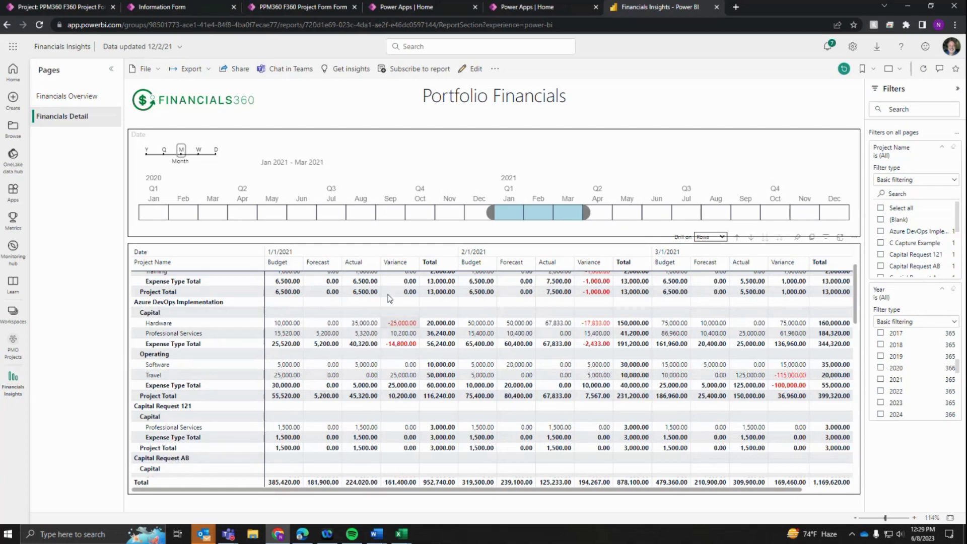
Step: Set the date slicer to quarters, compare Q4 2020, Q3 2020 and Q1 2021, and leave the detail table on Q2 2021
left_click(164, 150)
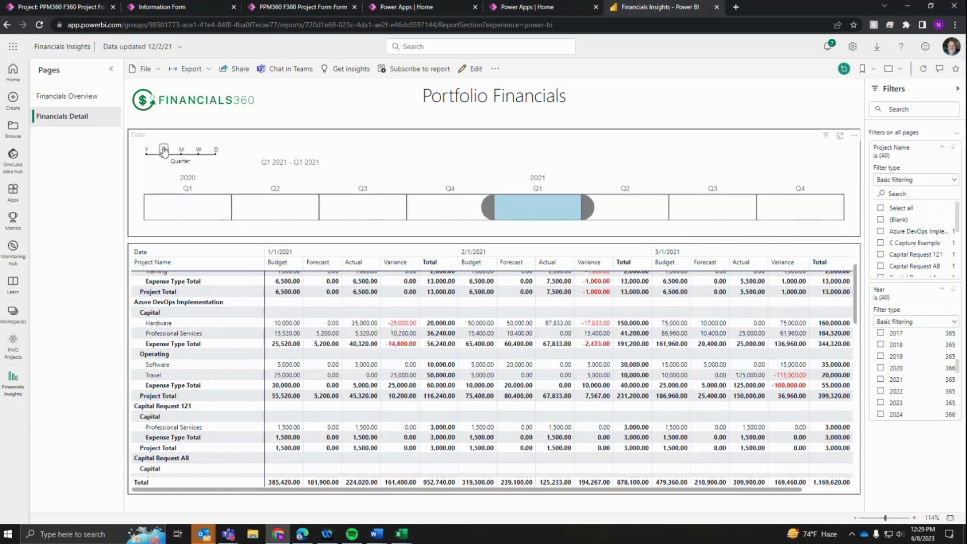
left_click(411, 217)
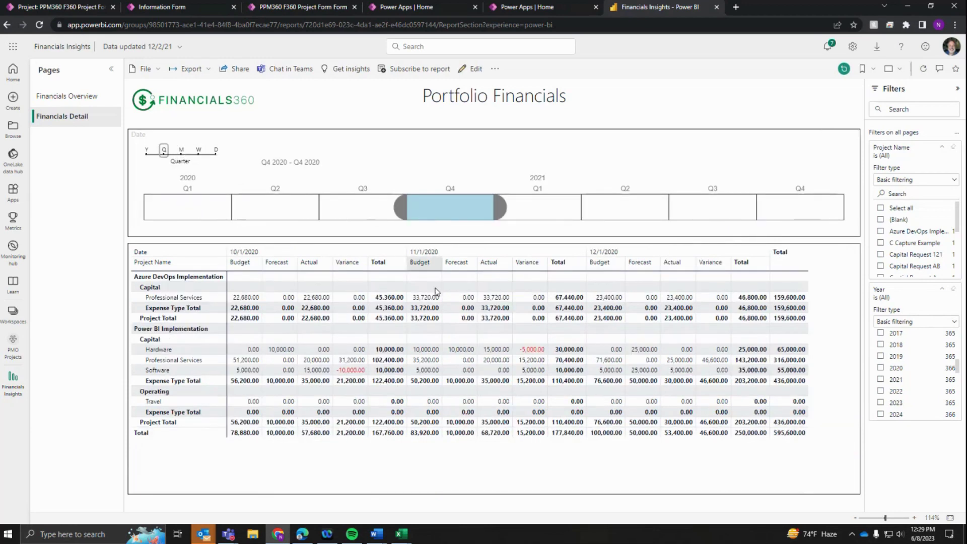
left_click(366, 218)
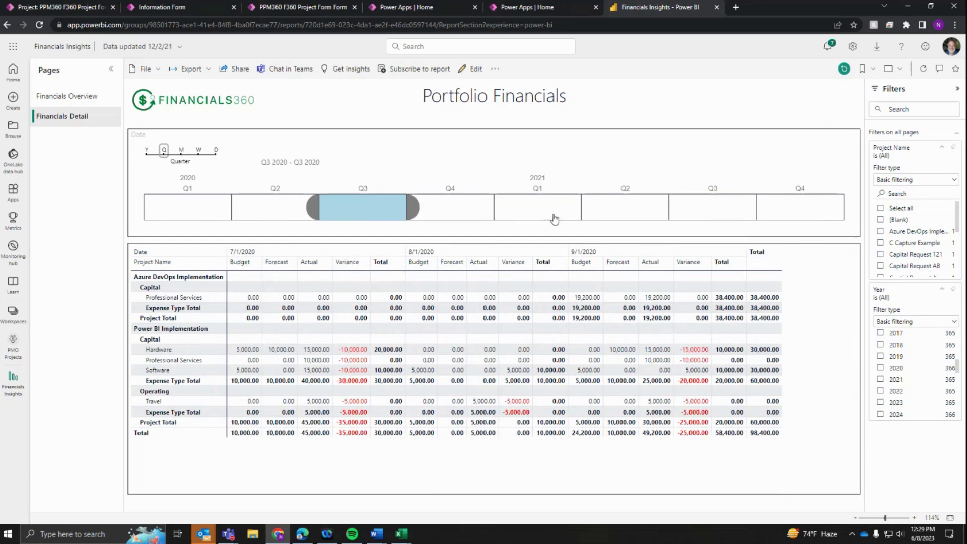
left_click(555, 213)
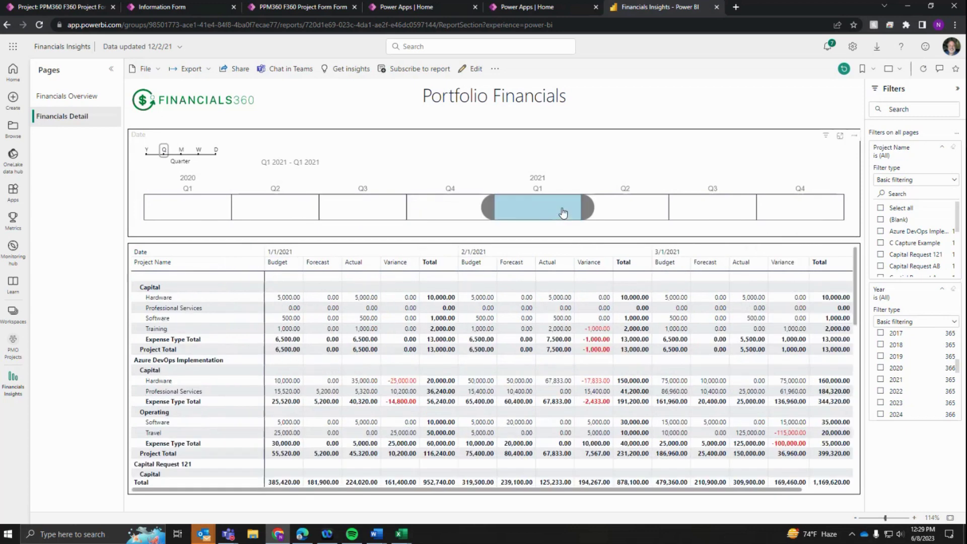
left_click(617, 209)
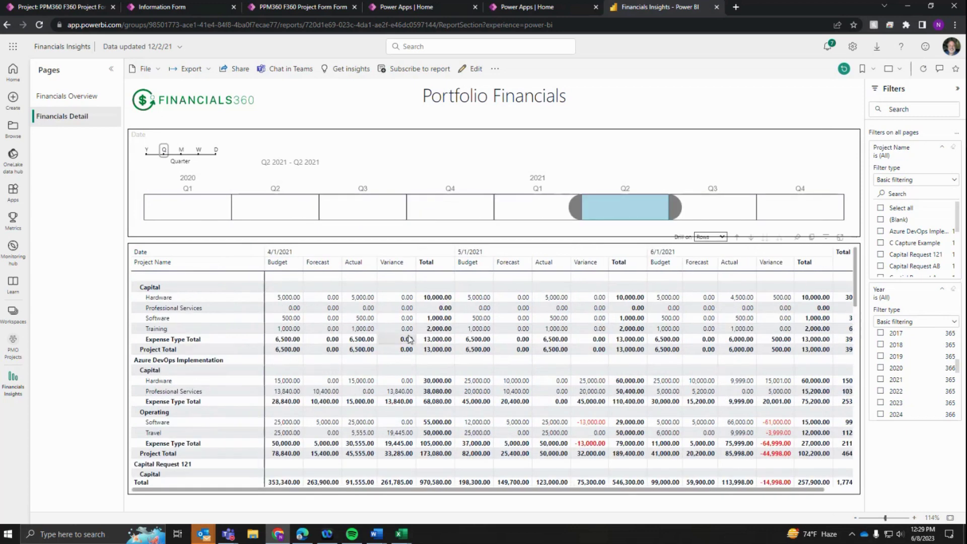
scroll(410, 339, "down", 8)
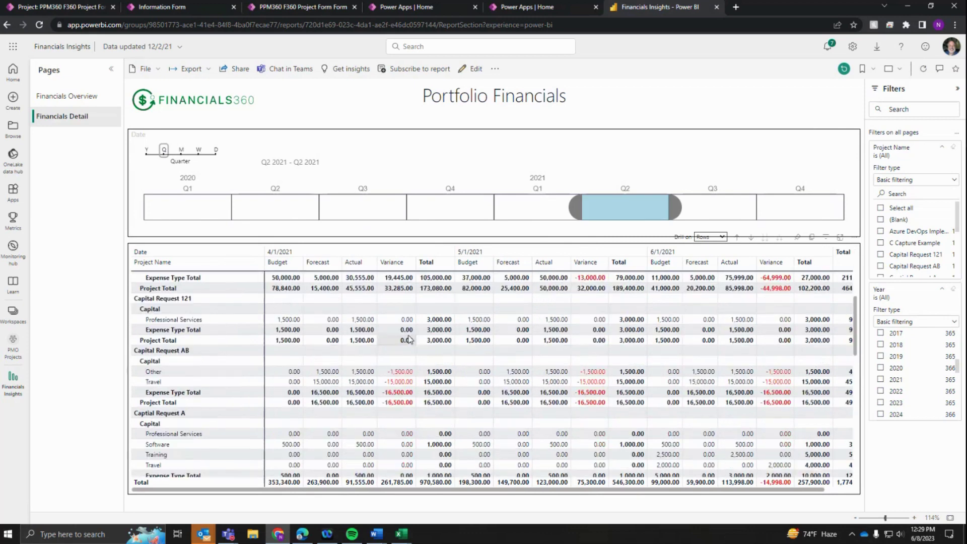
Step: Export the detail table to an .xlsx file as data with current layout, and open the downloaded data.xlsx in Excel
left_click(856, 241)
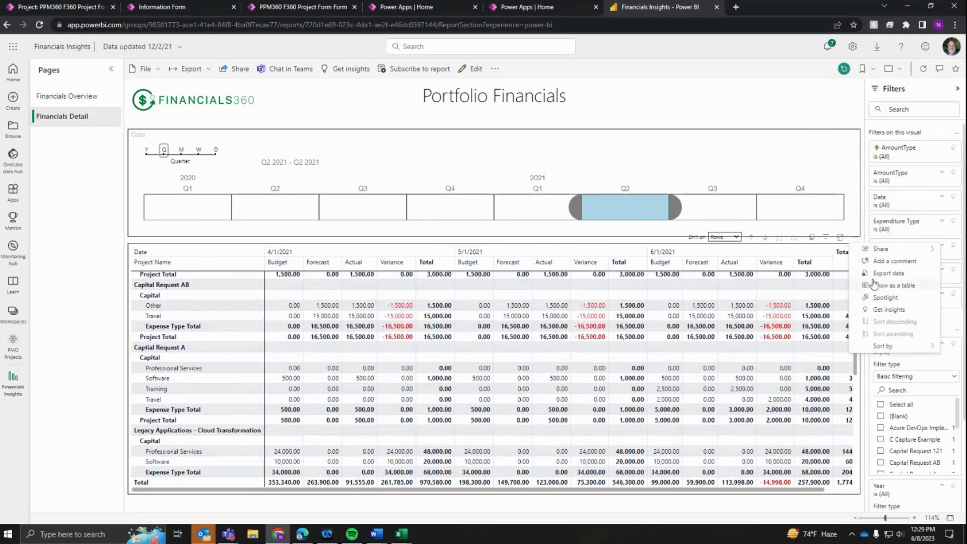
left_click(887, 273)
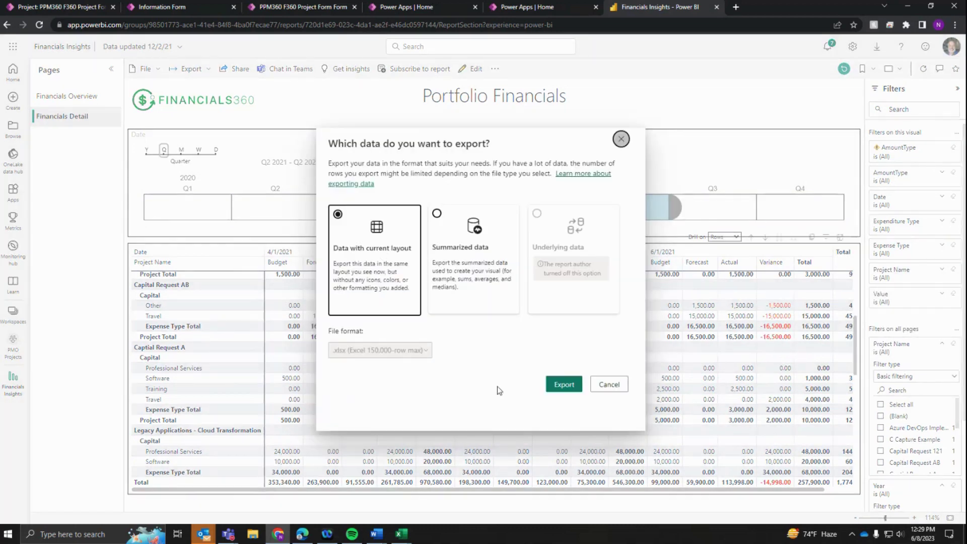
left_click(563, 384)
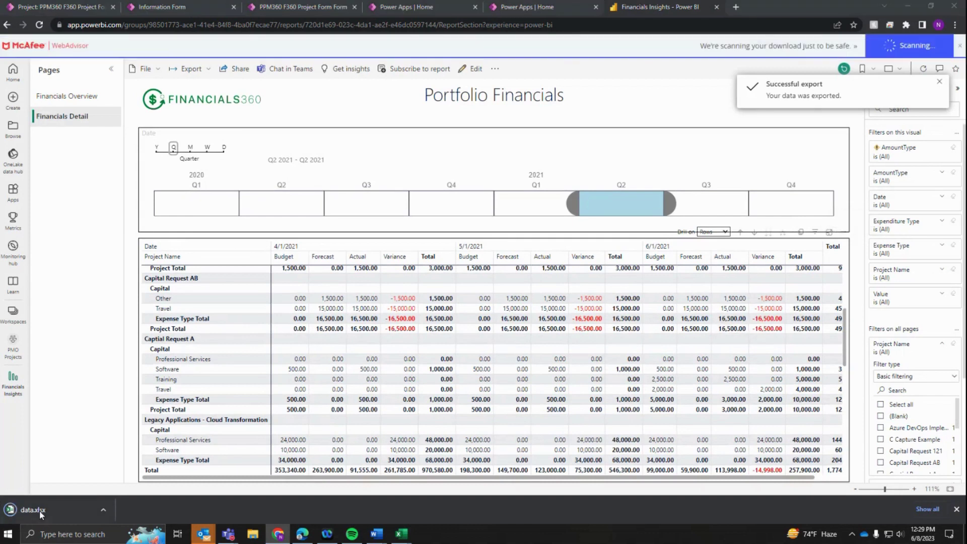
left_click(39, 510)
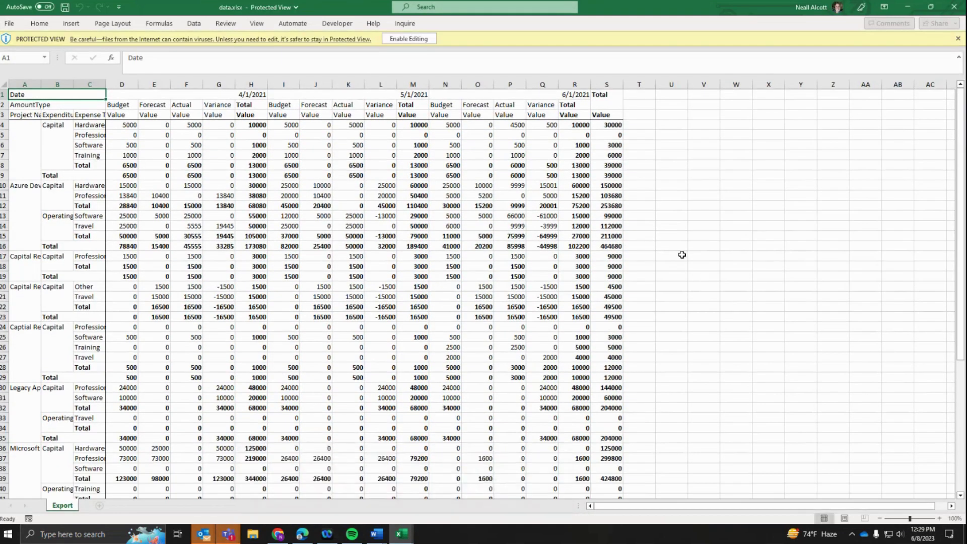
Step: Fit the Expense Type and Project Name columns to their contents in the exported workbook, and return to the Power BI report
left_click(682, 255)
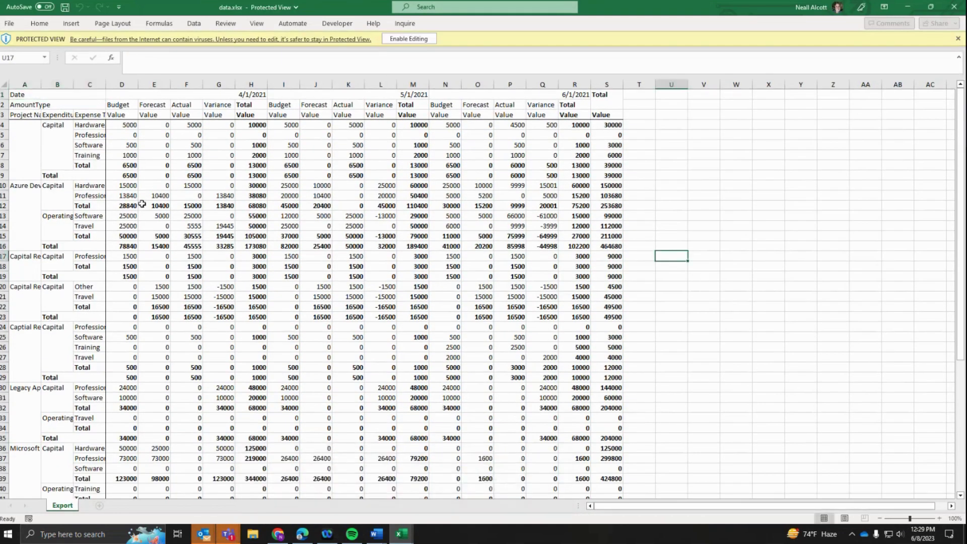
double_click(106, 85)
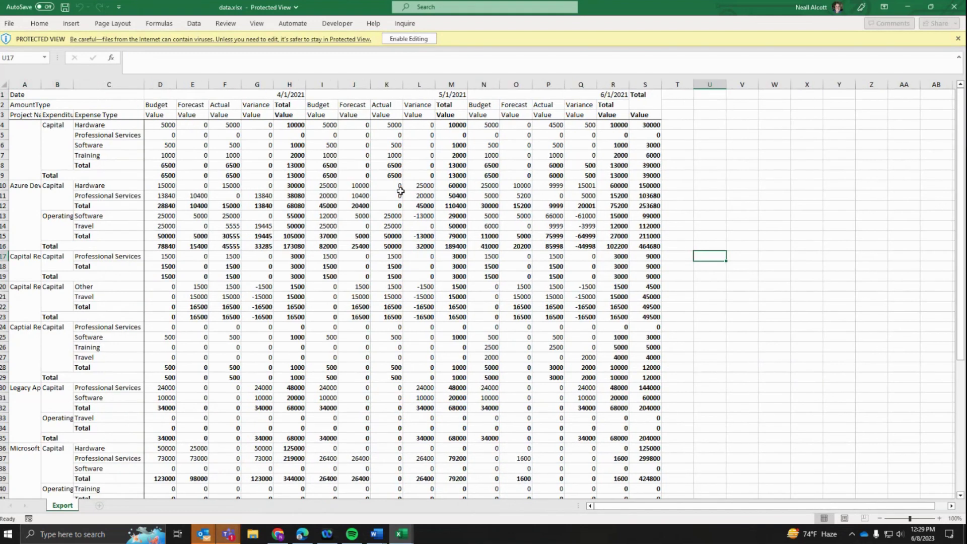
double_click(41, 84)
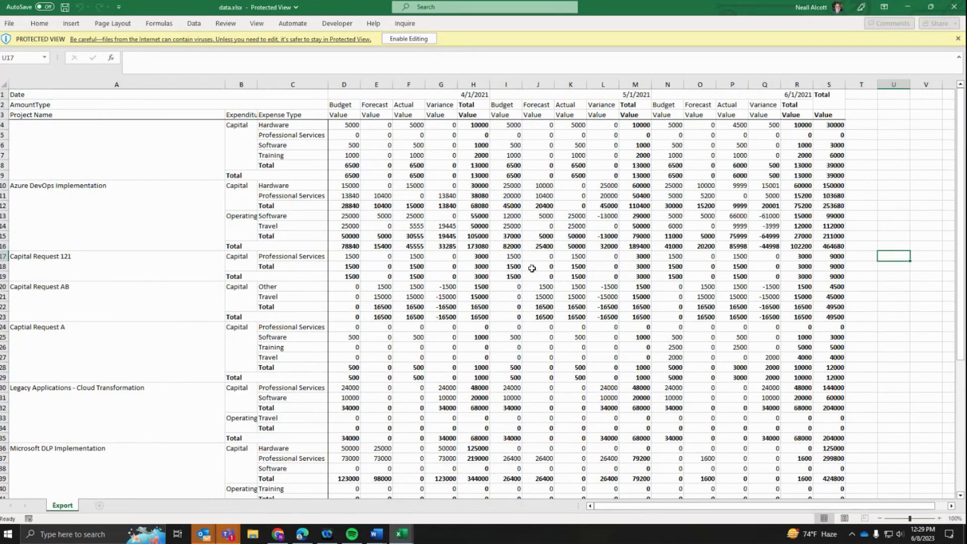
left_click(908, 8)
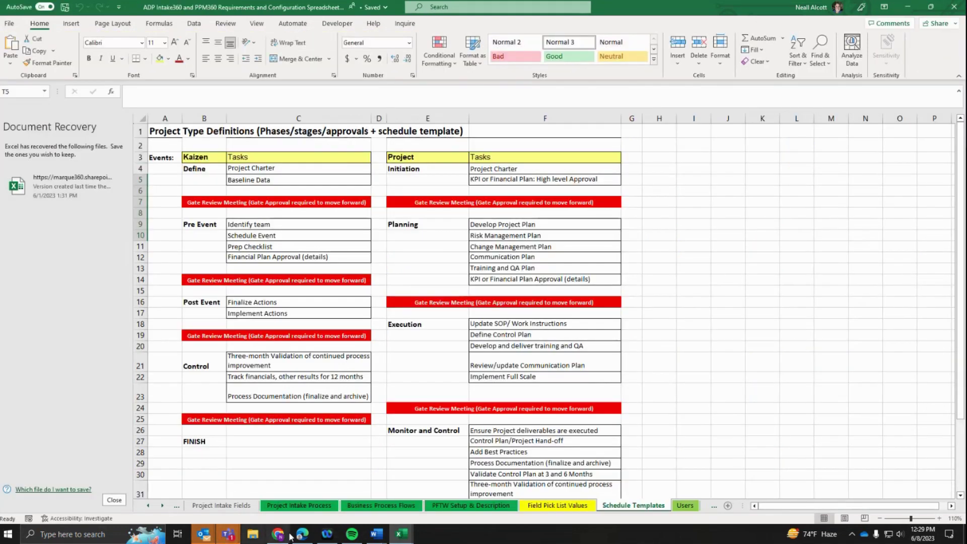
mouse_move(276, 537)
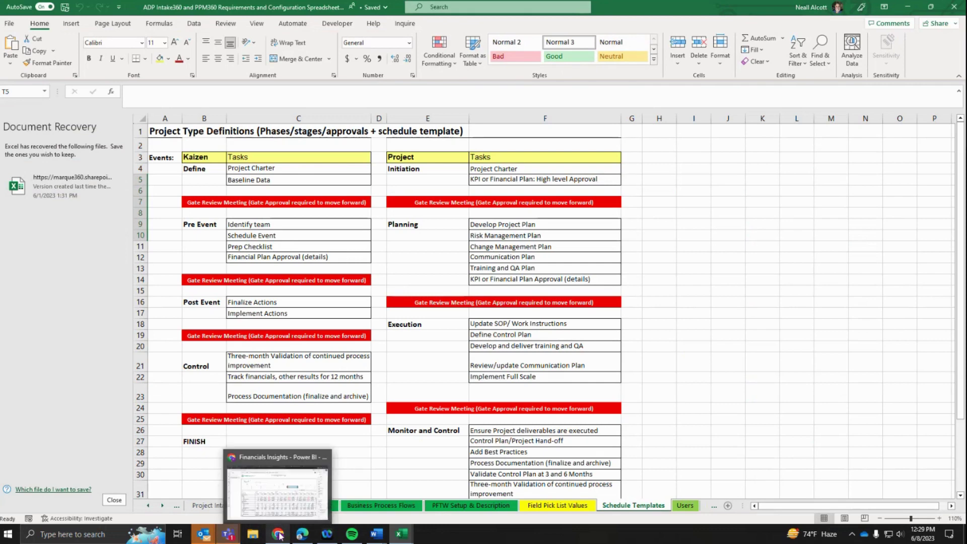
left_click(287, 511)
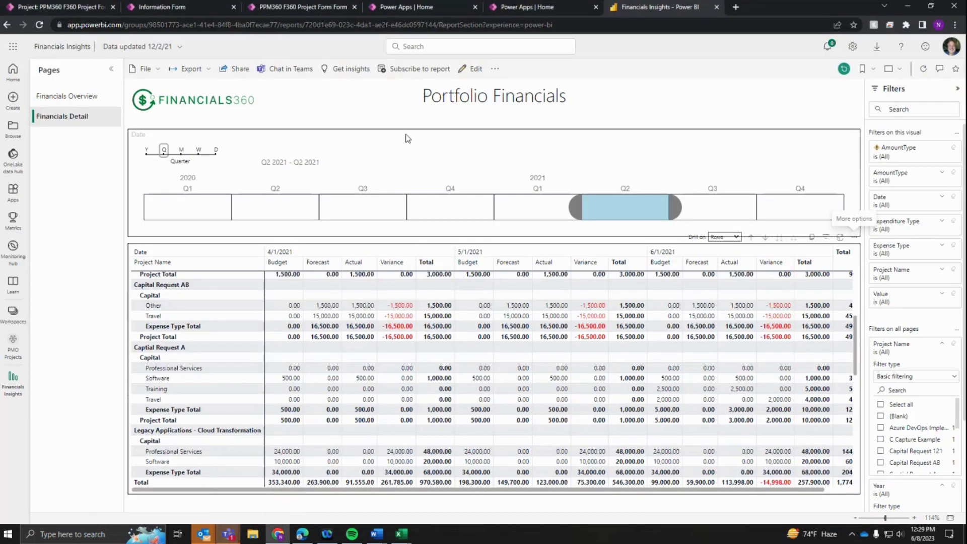